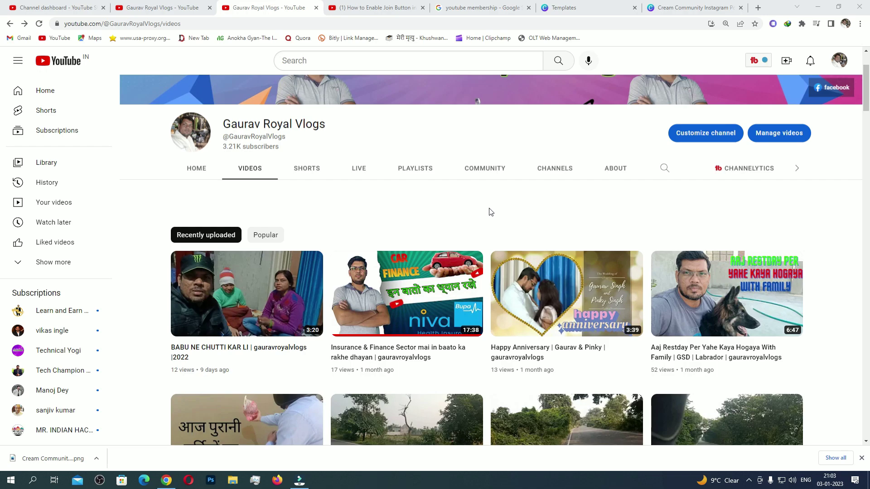
Step: Go from the channel's videos page to its monetization page in YouTube Studio
scroll(490, 212, "down", 6)
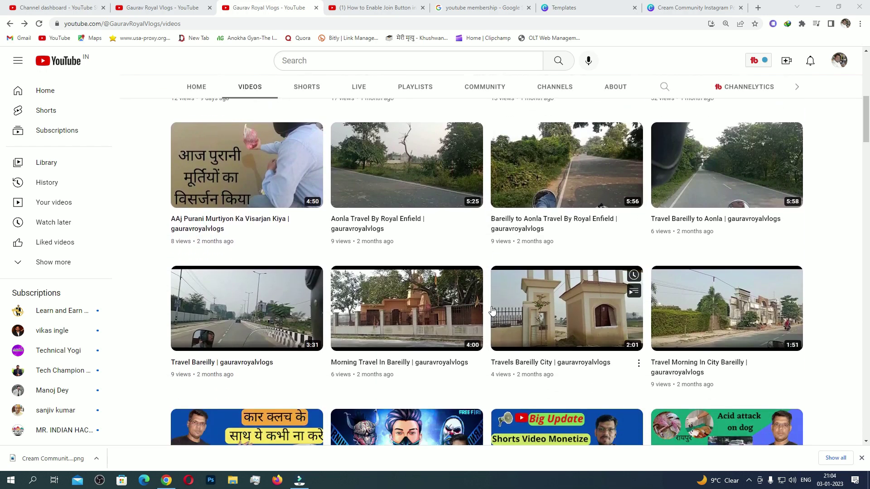
scroll(493, 310, "up", 4)
scroll(492, 310, "up", 3)
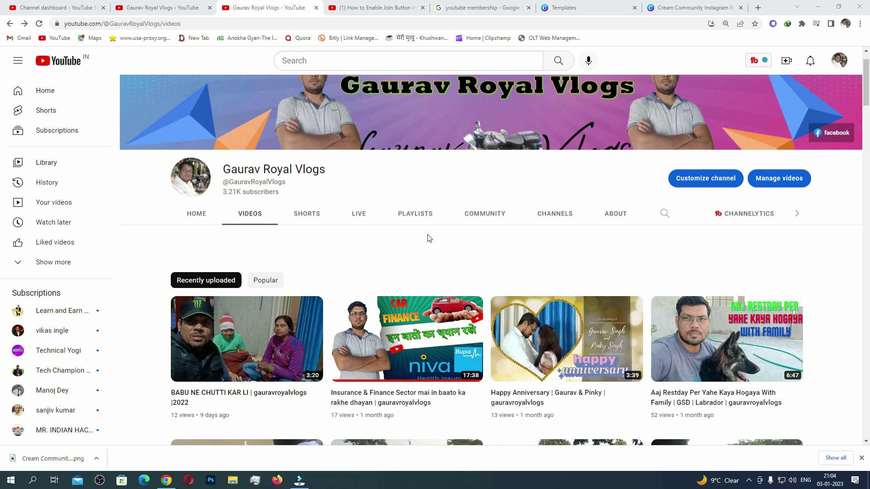
scroll(414, 240, "up", 1)
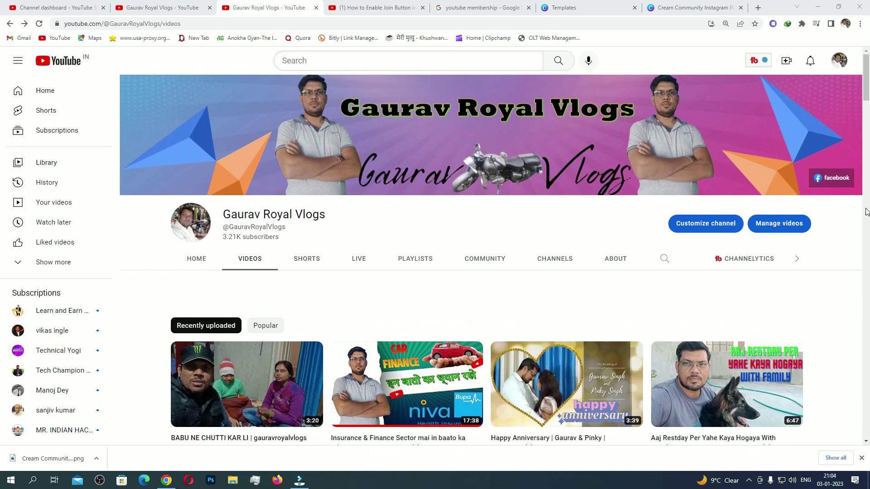
left_click(713, 226)
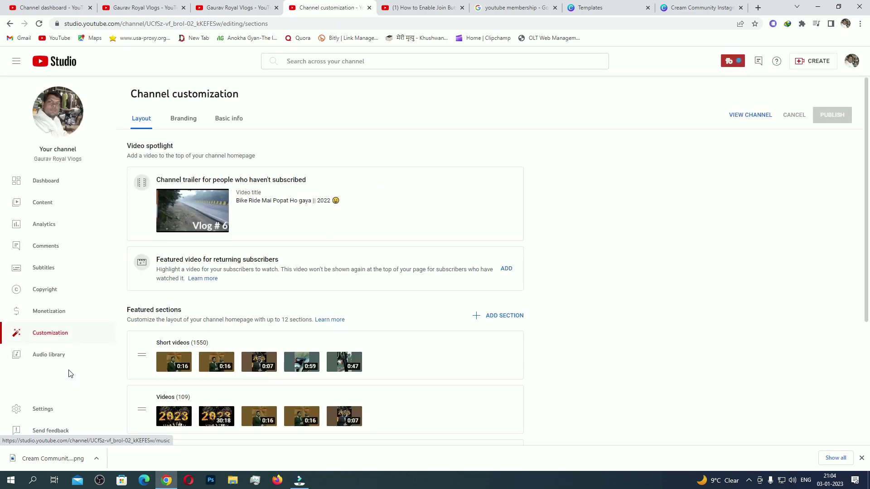
left_click(40, 314)
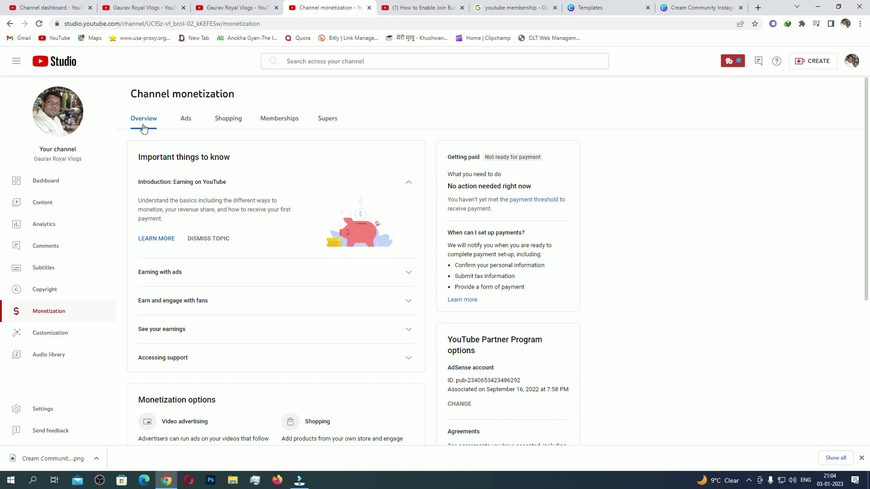
Step: Look over the monetization overview and open the channel's Memberships settings
scroll(294, 252, "down", 5)
scroll(252, 349, "up", 4)
scroll(256, 349, "up", 1)
scroll(256, 350, "down", 5)
scroll(255, 350, "up", 5)
left_click(281, 120)
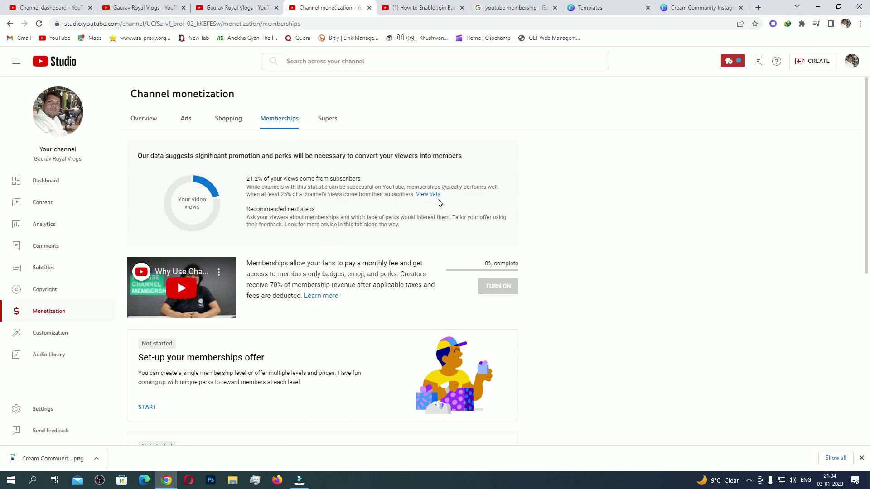
Step: Review the membership setup tasks, from the memberships offer and default perks to the announcement and welcome post
scroll(329, 286, "down", 1)
scroll(333, 285, "down", 2)
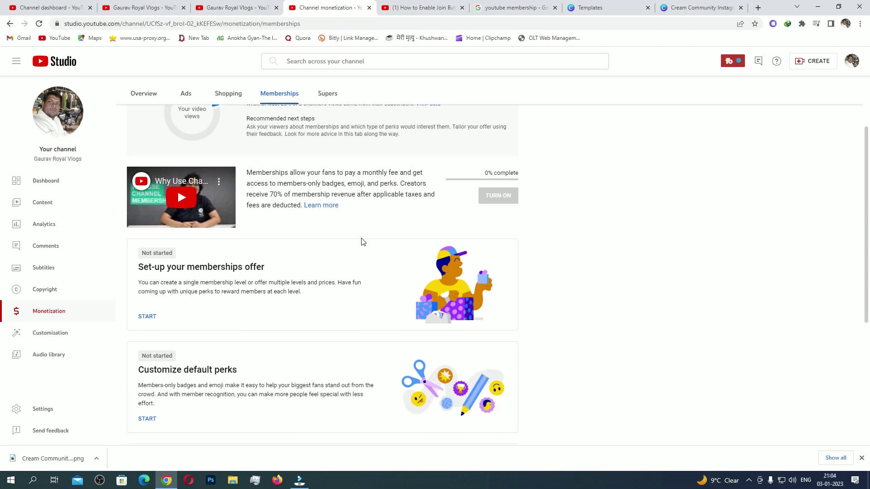
scroll(209, 340, "up", 2)
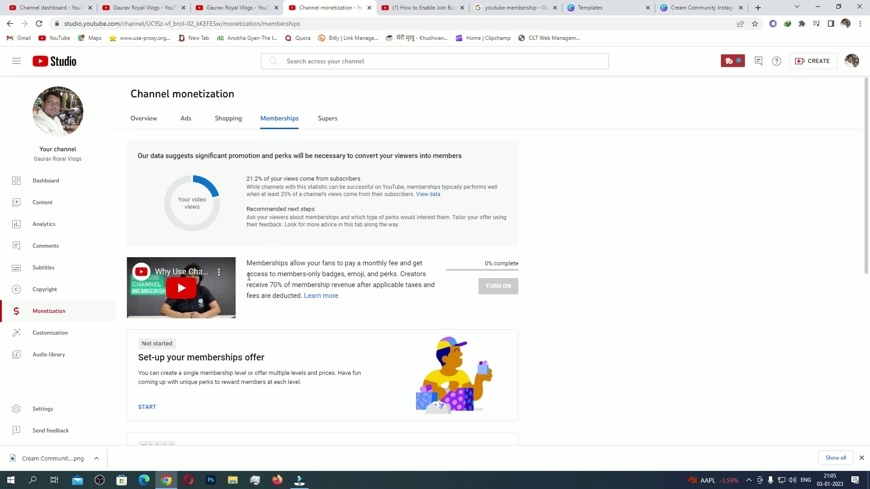
scroll(249, 277, "down", 2)
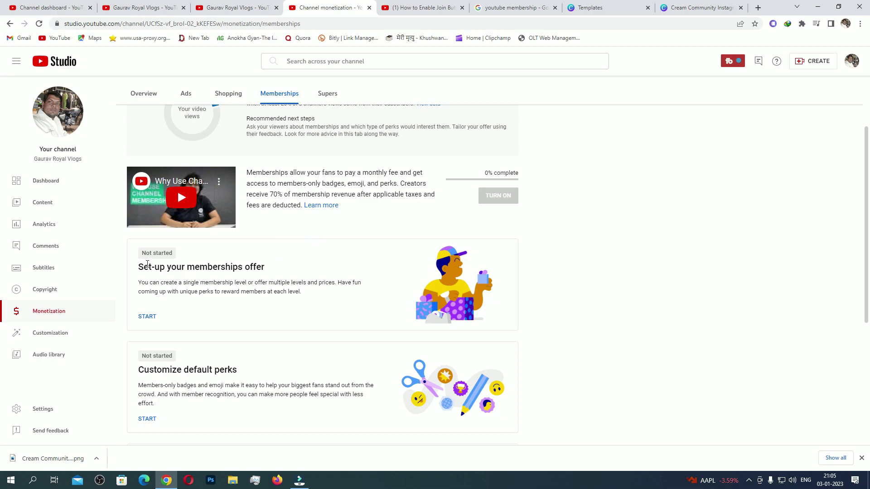
scroll(190, 269, "down", 5)
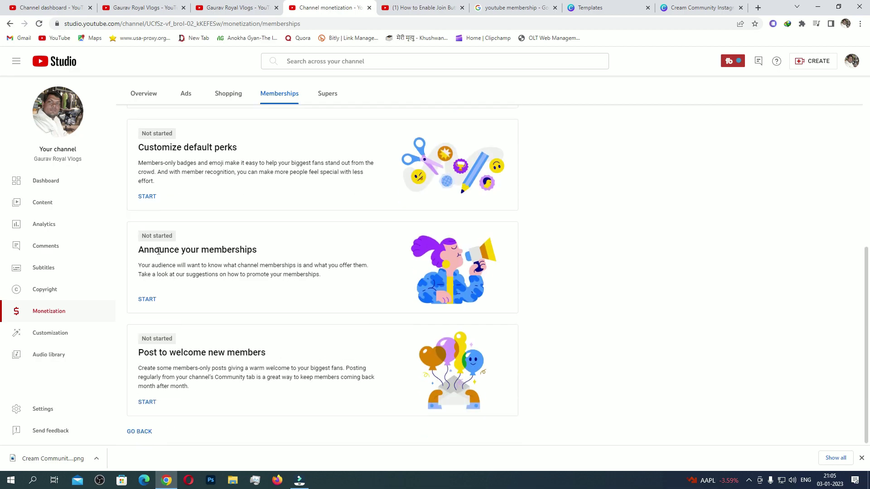
scroll(204, 336, "up", 4)
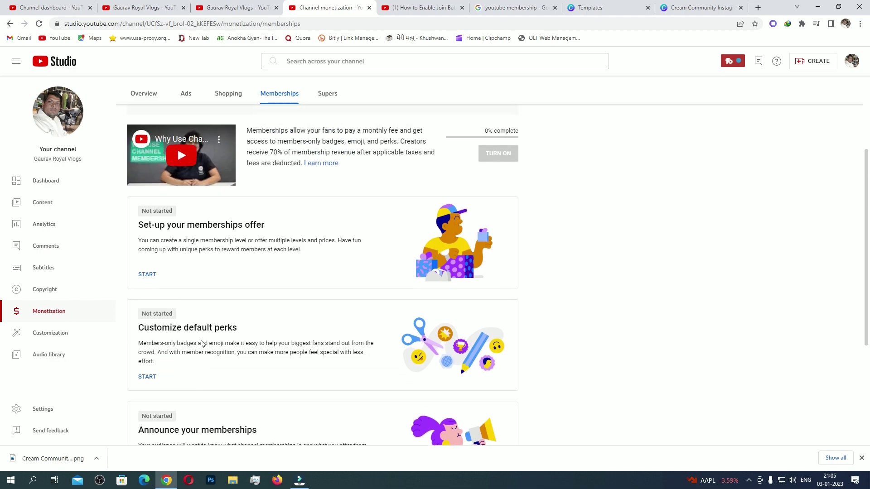
scroll(200, 340, "down", 4)
scroll(199, 339, "up", 7)
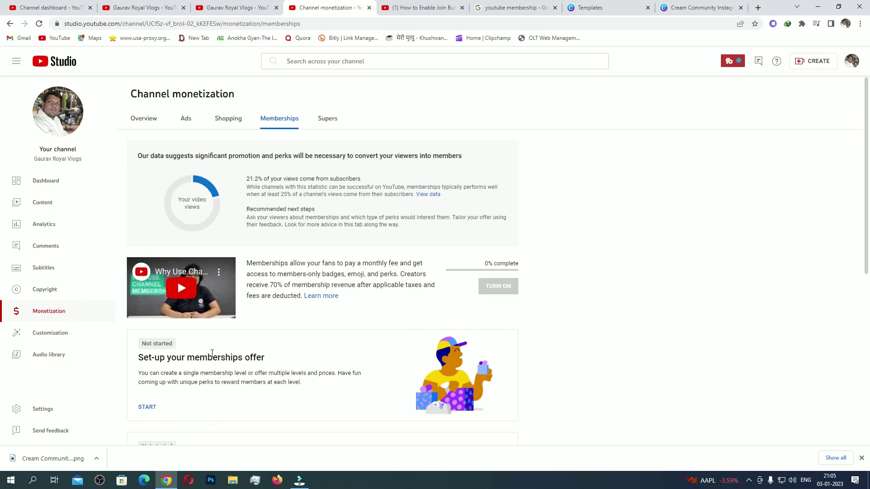
scroll(219, 307, "down", 3)
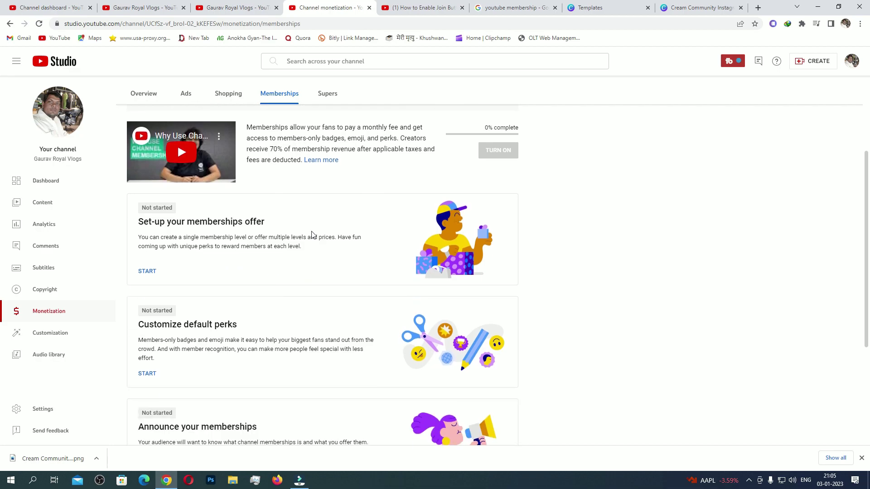
Step: Start the memberships offer setup, compare the level templates, and continue with the Three levels template
left_click(148, 271)
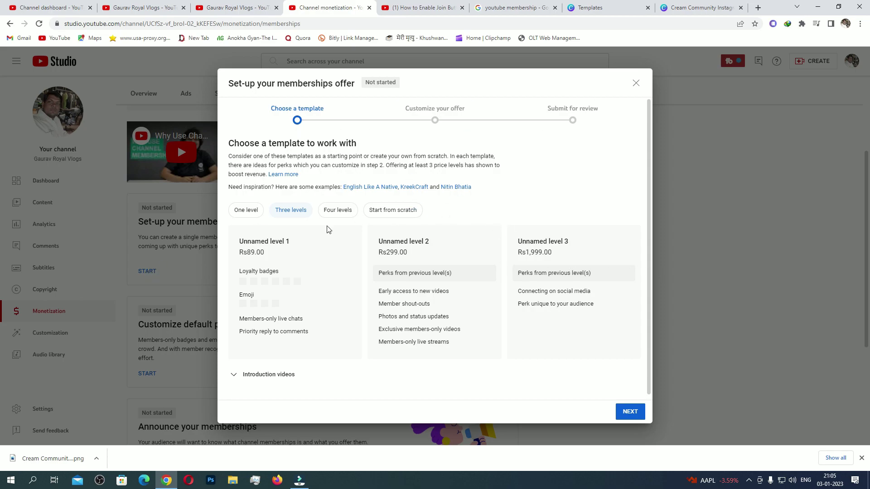
left_click(247, 215)
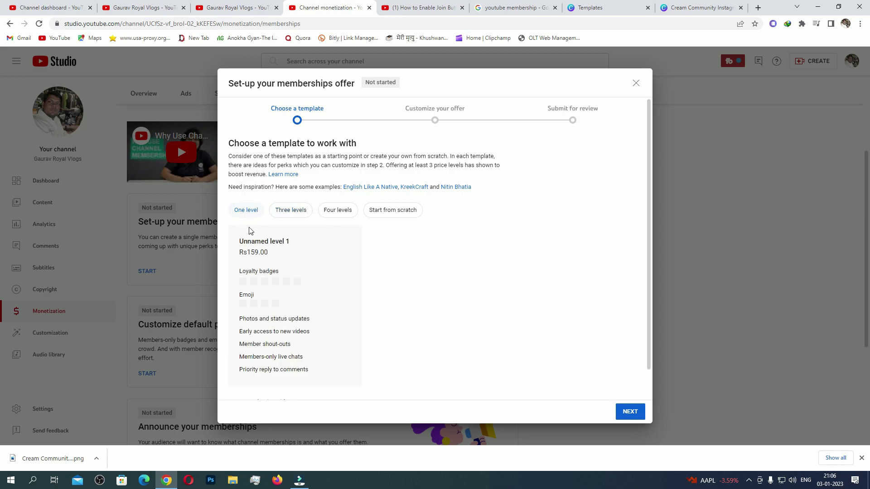
left_click(286, 214)
left_click(336, 212)
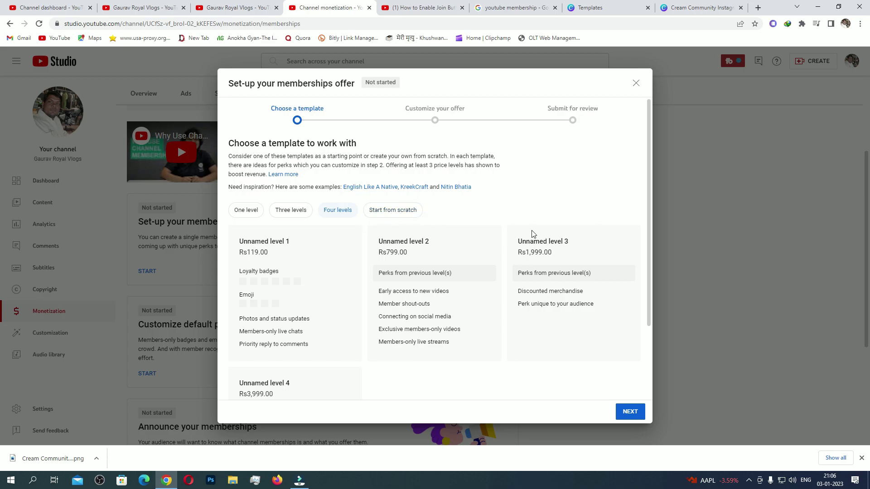
left_click(283, 213)
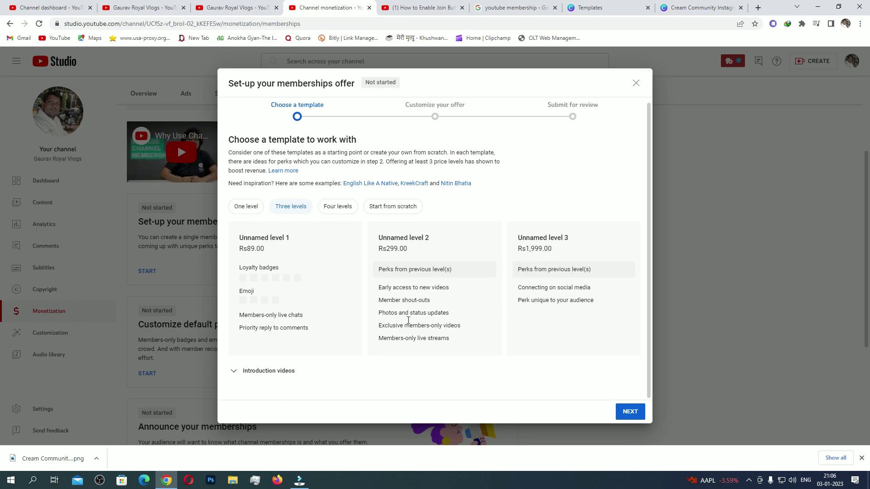
left_click(633, 420)
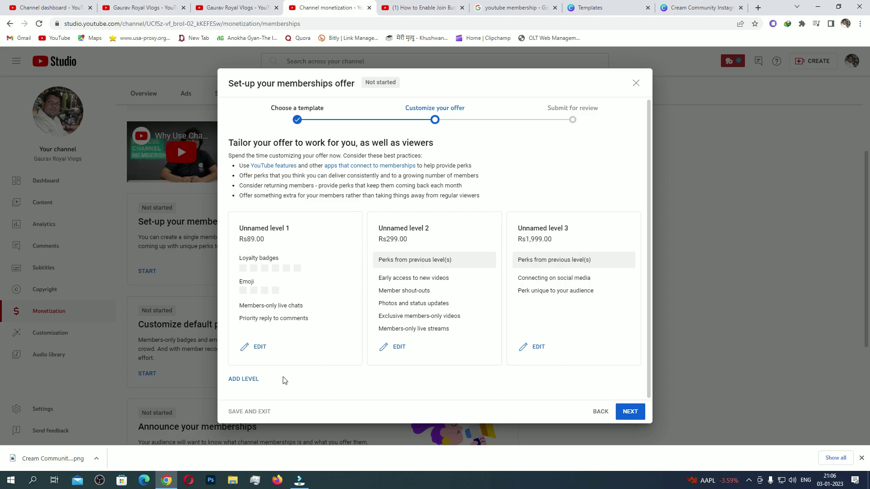
Step: Name the first membership level "Royal Membership"
left_click(257, 347)
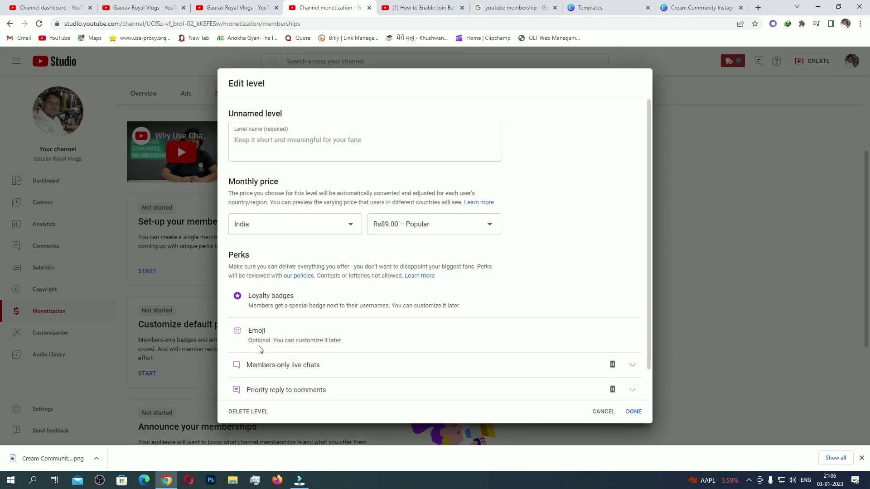
left_click(268, 139)
type("Royal")
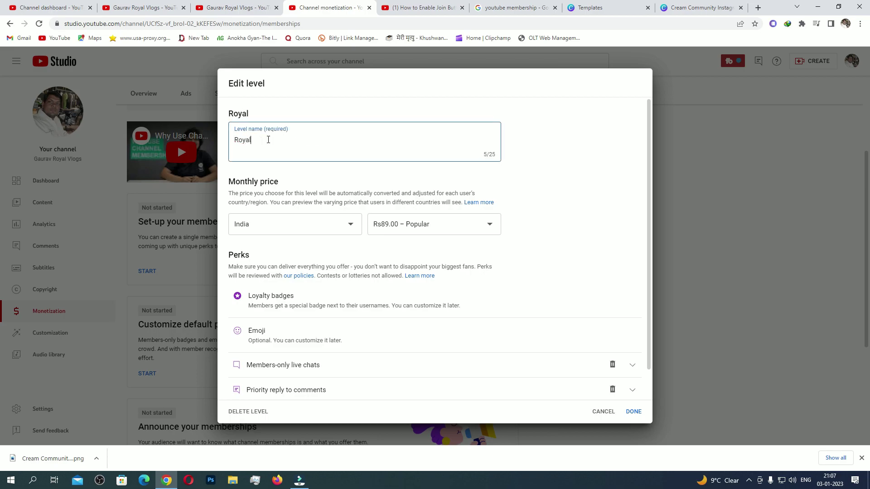
type(" Memb")
type("er")
type("mbers")
type("hip")
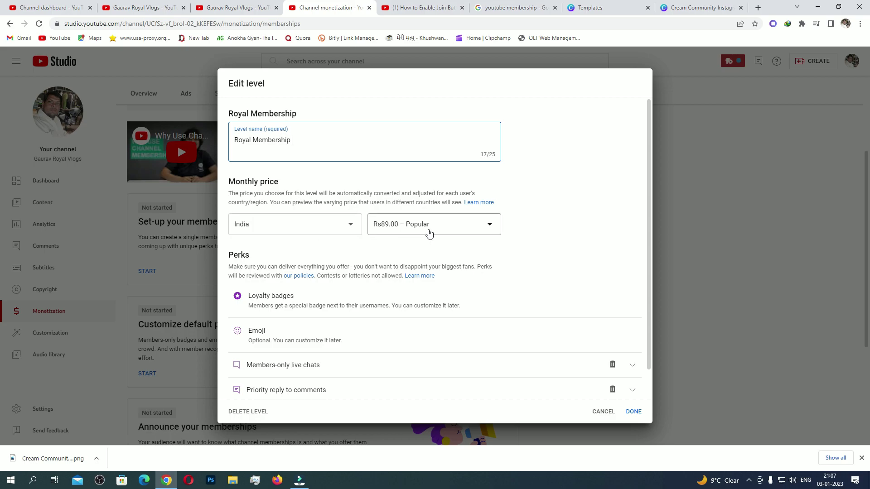
Step: Set the Royal Membership monthly price to Rs59.00 for India and save the level
left_click(489, 226)
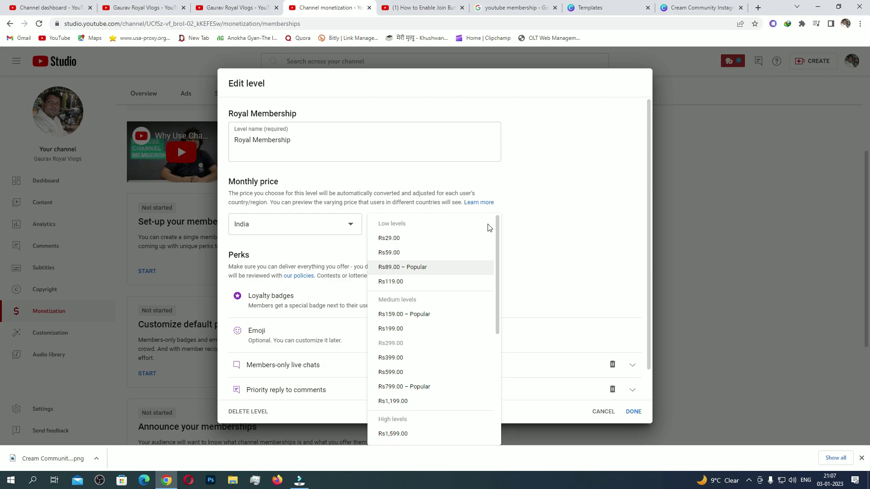
left_click(409, 252)
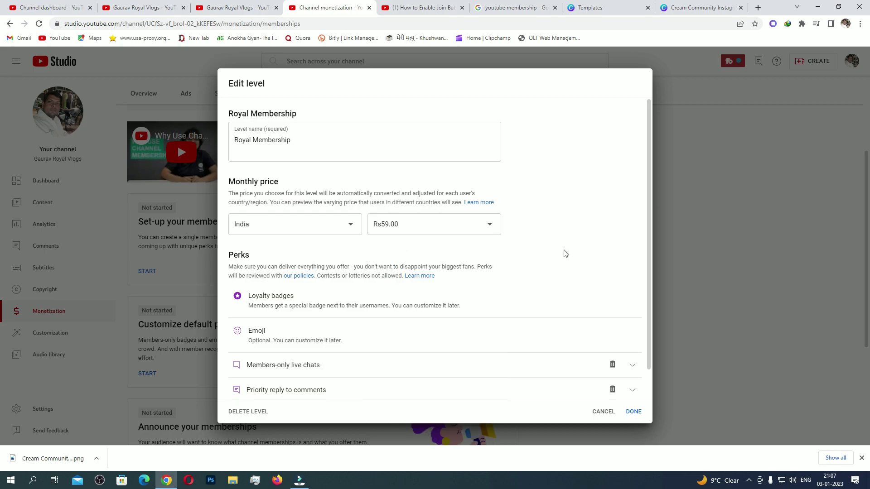
scroll(543, 259, "down", 1)
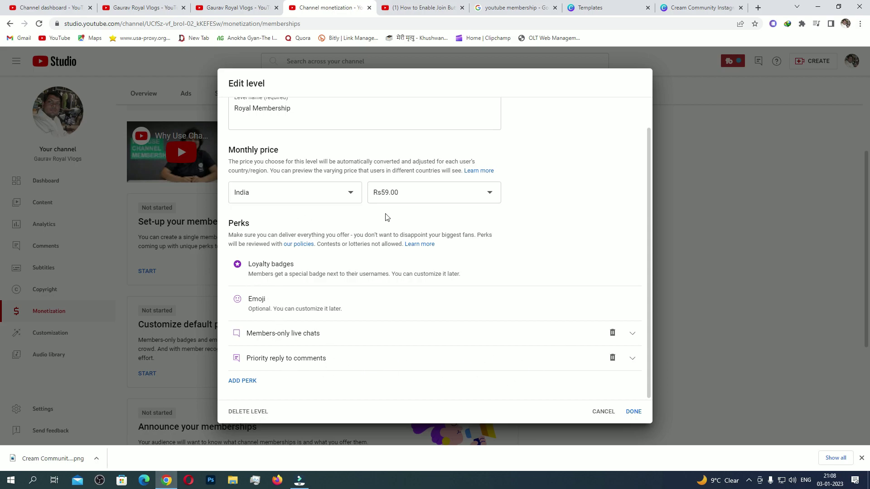
left_click(633, 412)
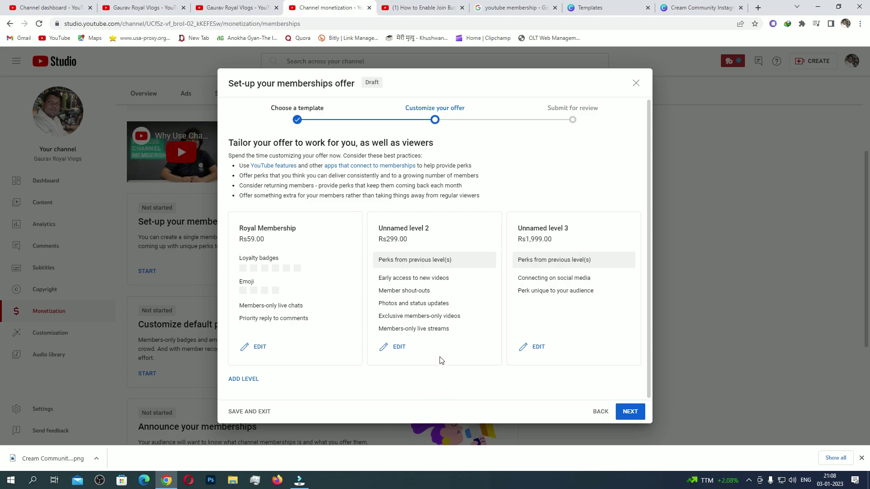
Step: Name the second membership level "Royal Super Membership"
left_click(399, 348)
left_click(281, 137)
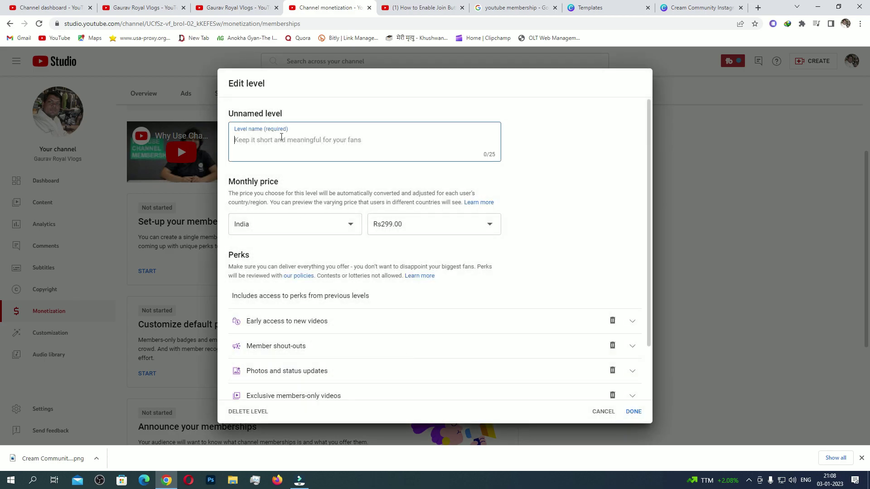
type("Royal")
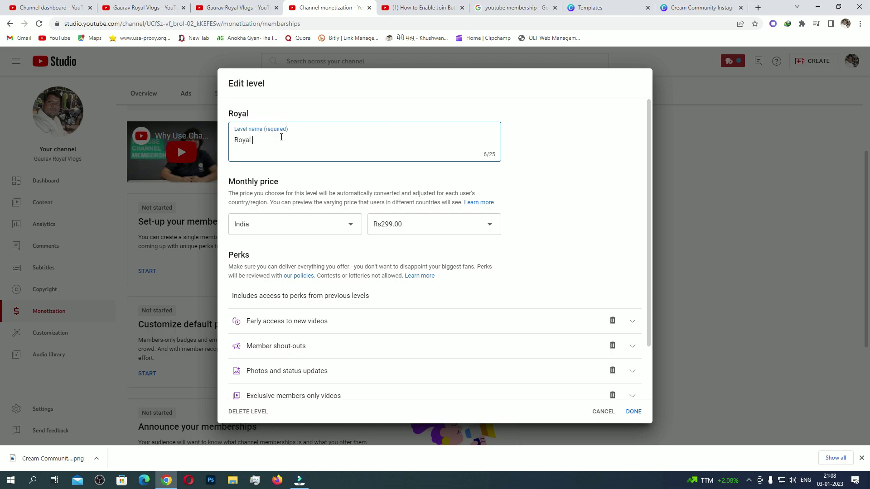
type(" Super Membership")
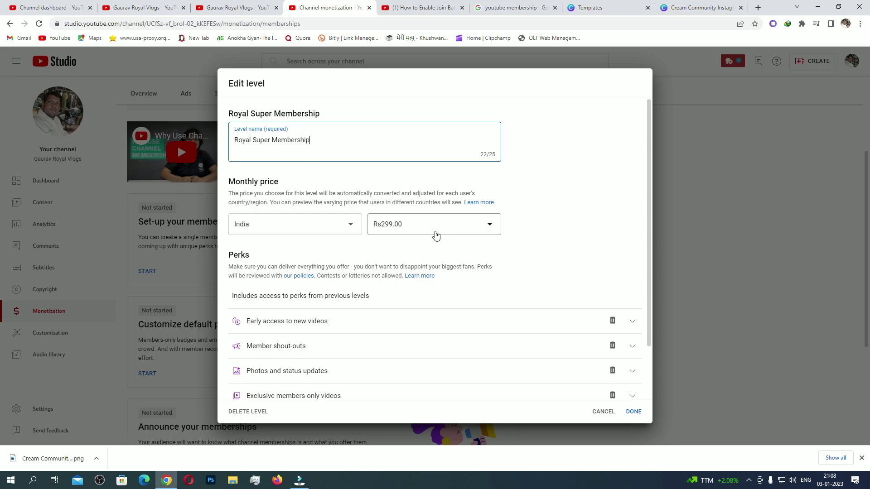
Step: Set the Royal Super Membership monthly price to Rs89.00, review its perks, and save the level
left_click(490, 227)
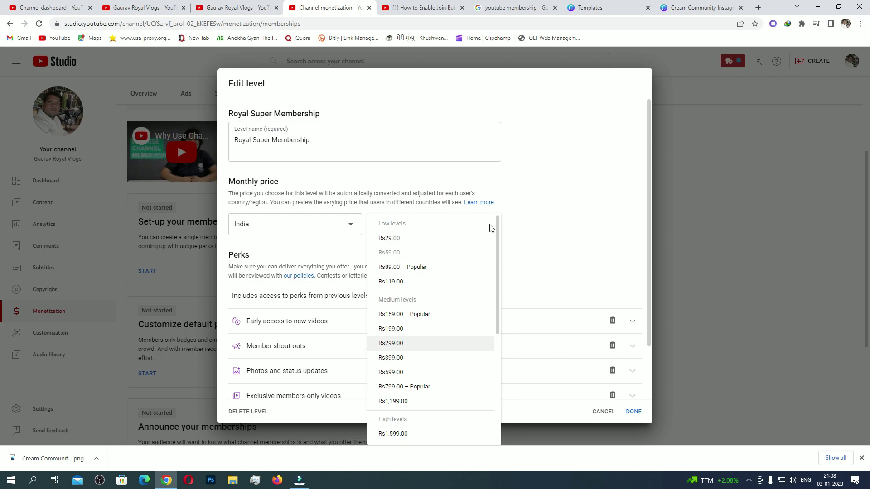
left_click(404, 267)
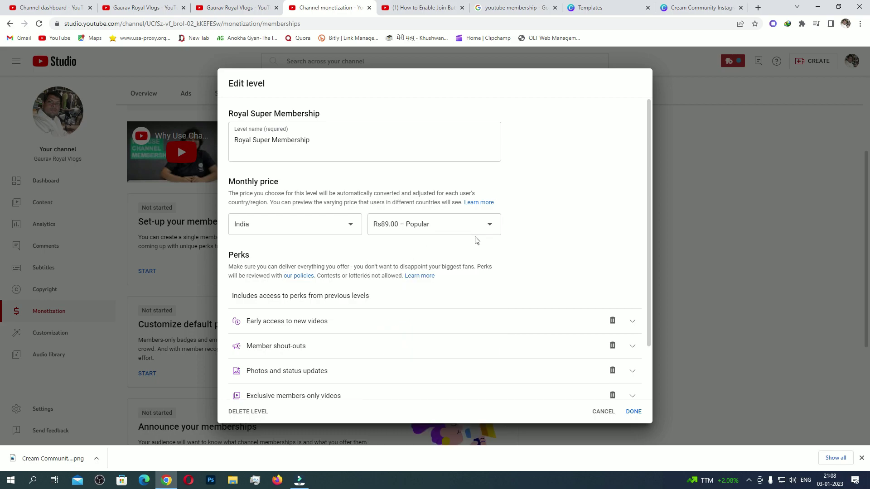
scroll(393, 277, "down", 2)
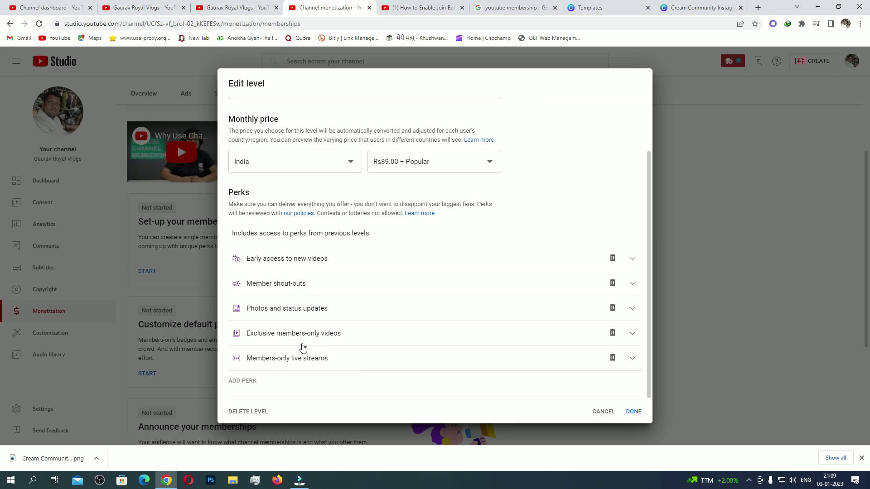
left_click(633, 412)
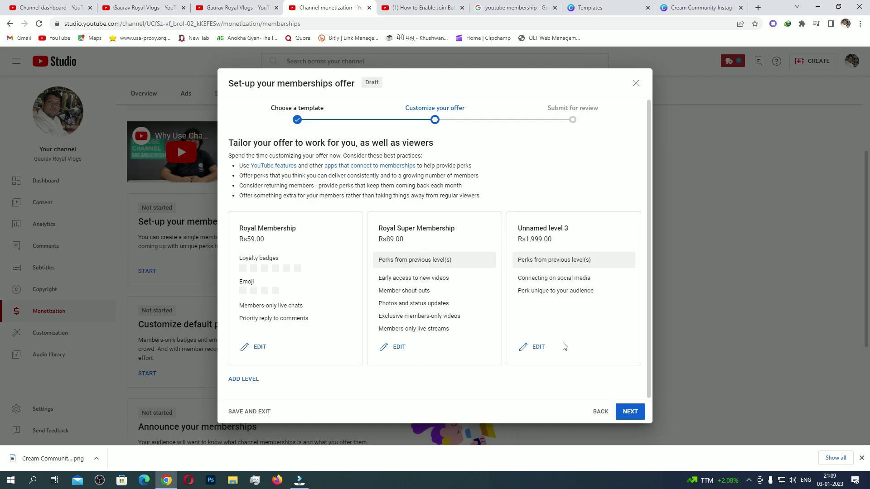
Step: Name the third membership level "Royal Golden Membership"
left_click(539, 347)
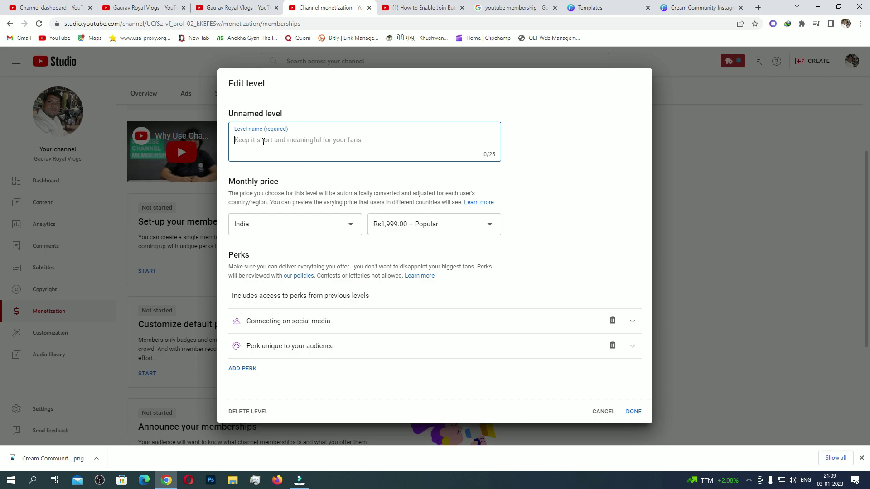
type("Roy")
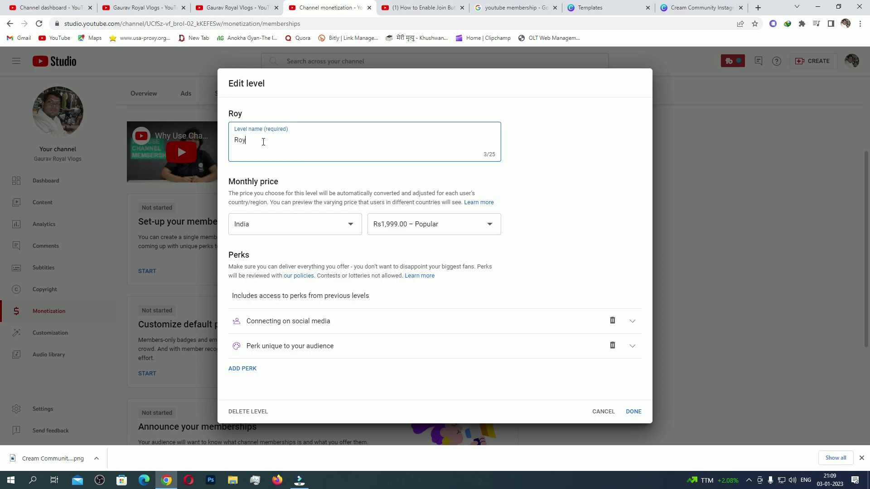
type("al Golden Membership")
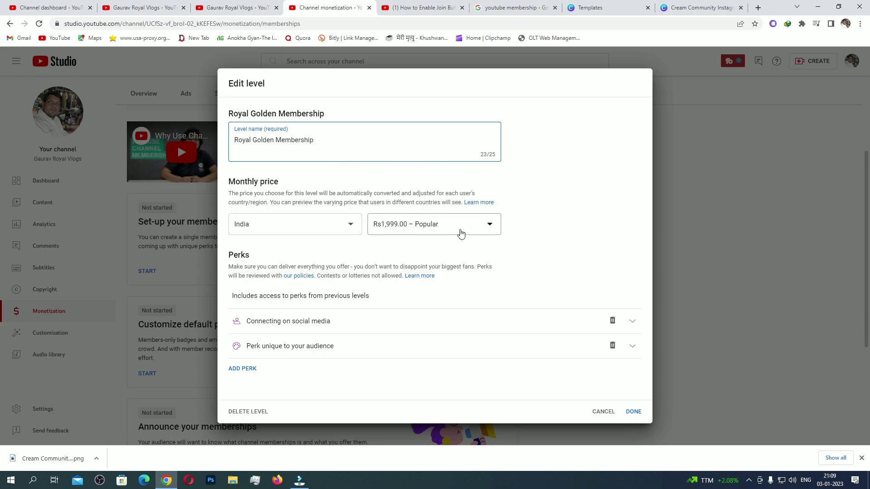
Step: Set the Royal Golden Membership monthly price to Rs119.00 for India and save the level
left_click(490, 226)
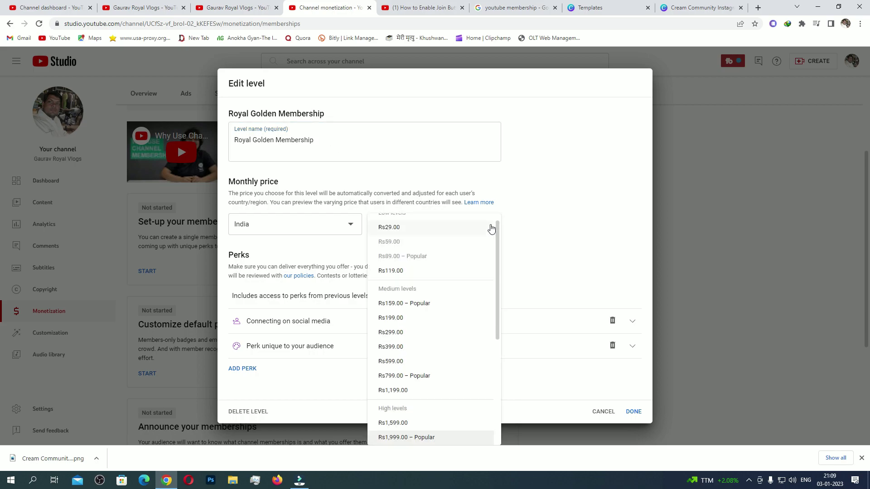
left_click(398, 271)
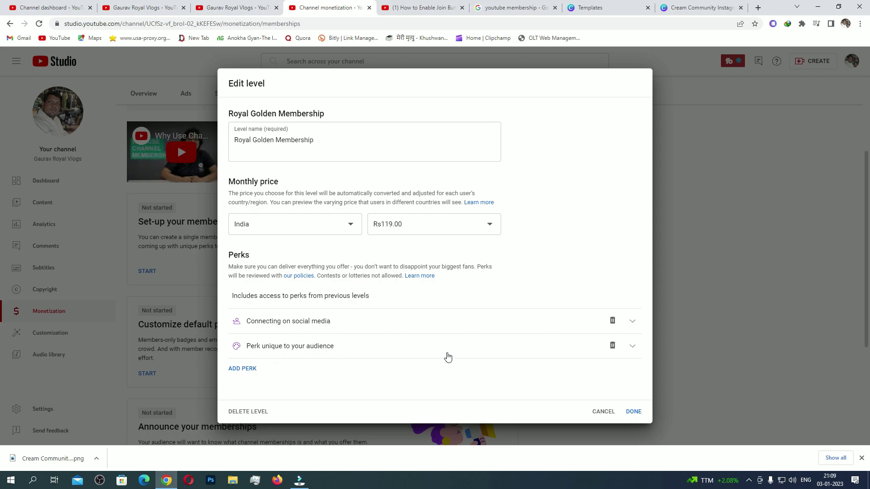
left_click(633, 411)
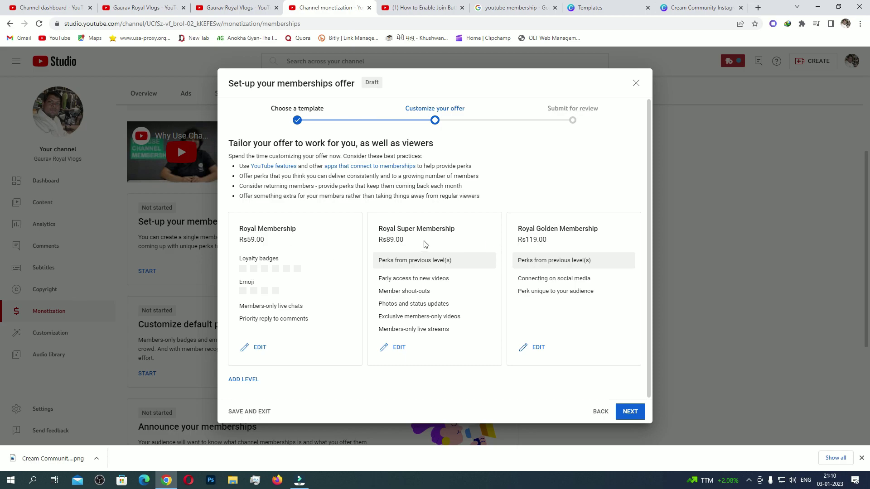
Step: Try to continue to the review stage, then reopen the Royal Golden Membership level and expand its custom perk for entering the title
left_click(629, 413)
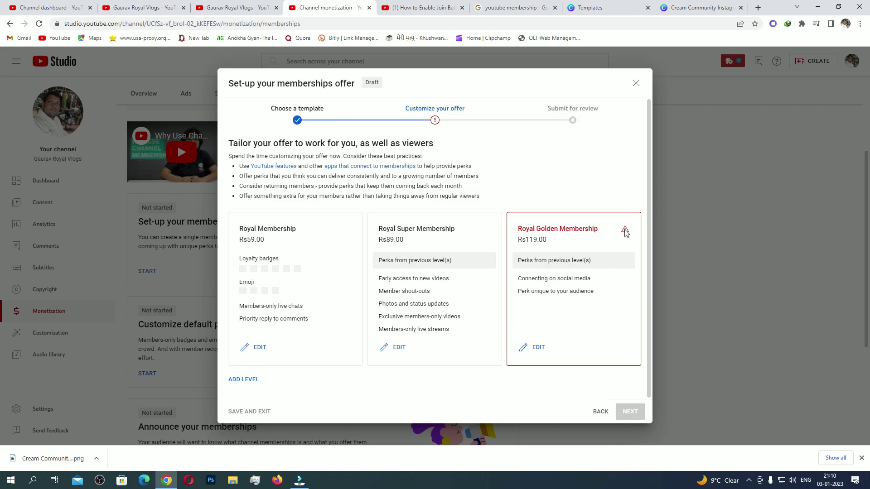
left_click(537, 349)
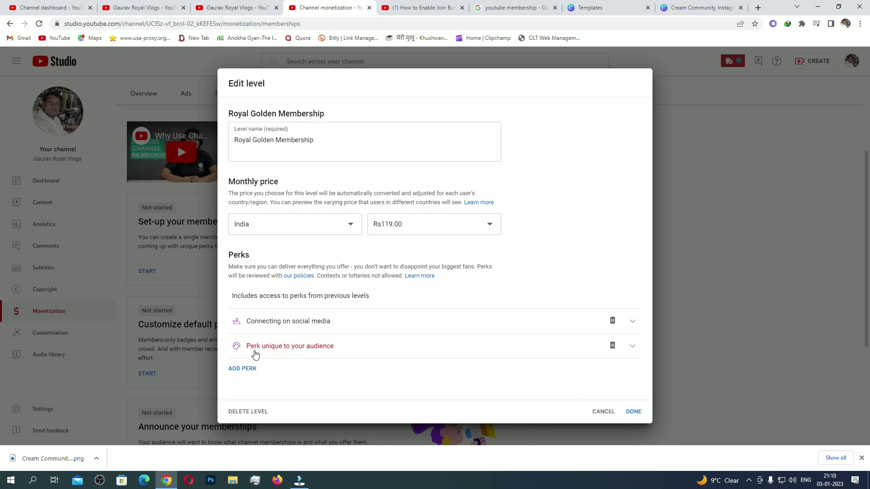
left_click(633, 348)
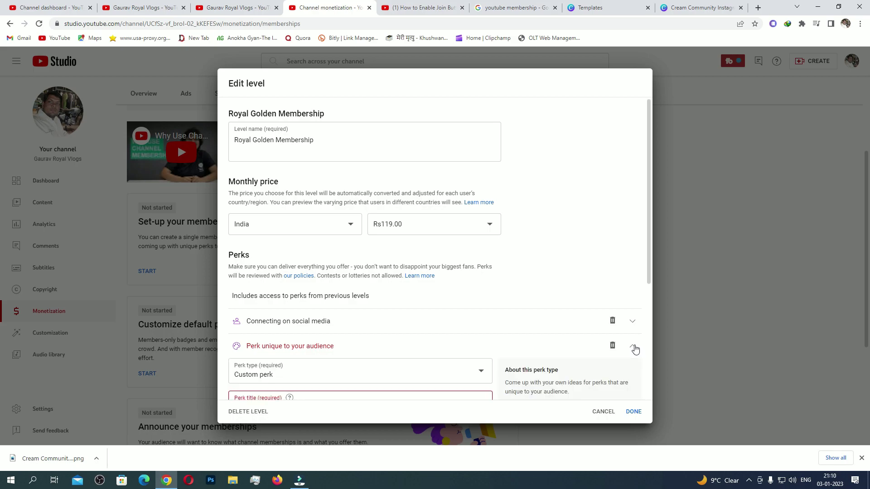
scroll(465, 303, "down", 4)
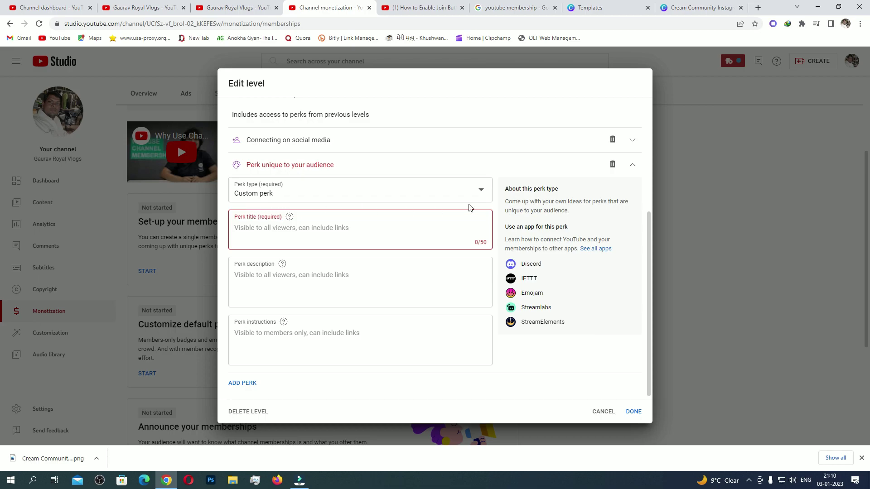
left_click(267, 223)
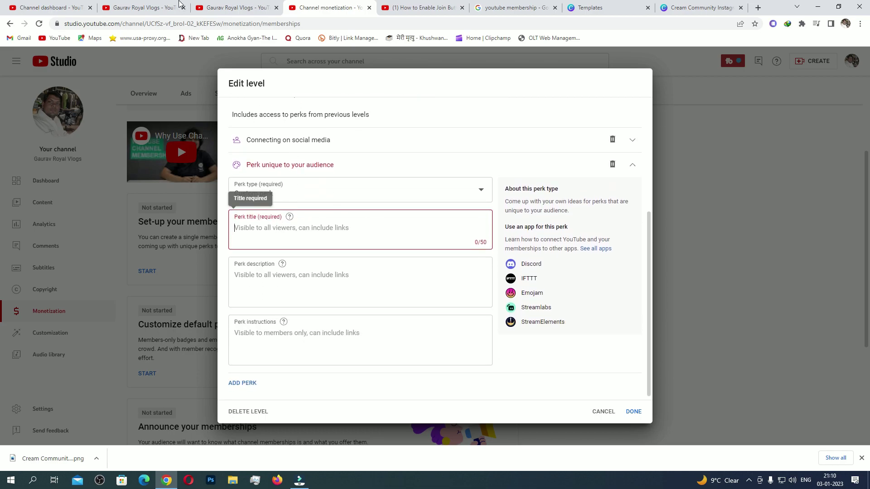
Step: Copy the channel's custom URL from the basic info in the channel customization settings
left_click(228, 8)
left_click(159, 9)
left_click(72, 7)
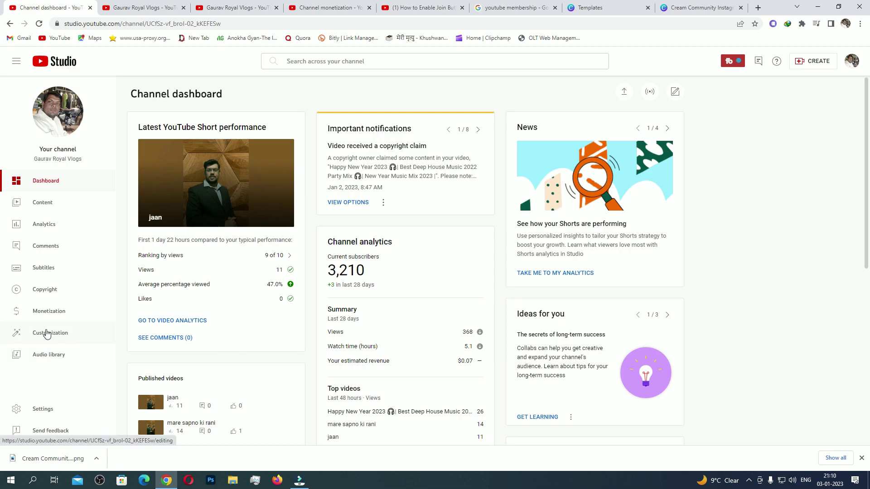
left_click(47, 333)
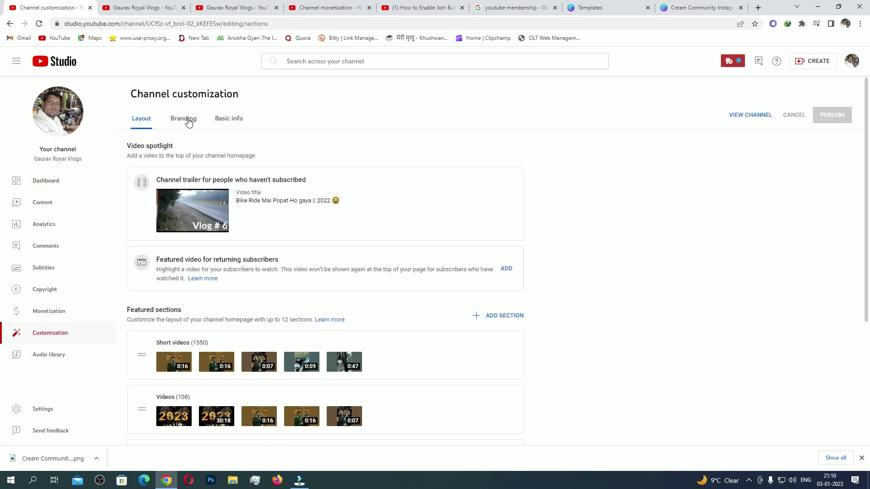
left_click(234, 120)
scroll(272, 207, "down", 1)
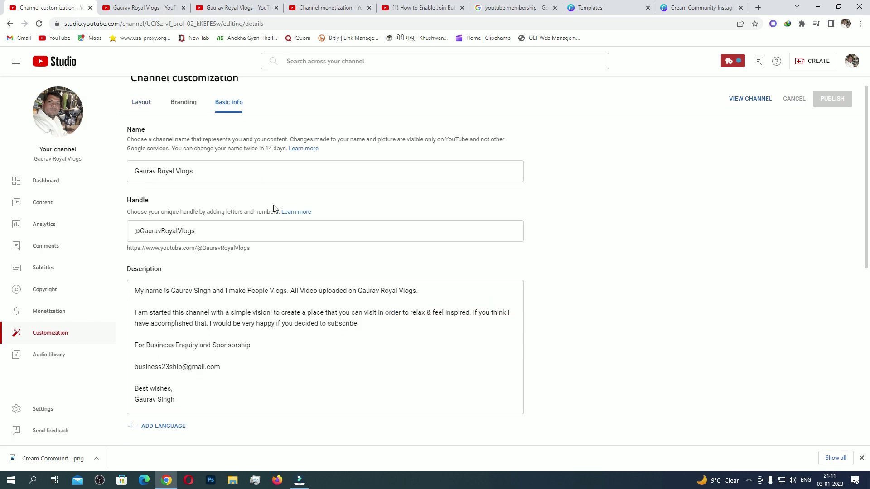
scroll(286, 209, "up", 1)
scroll(285, 212, "down", 6)
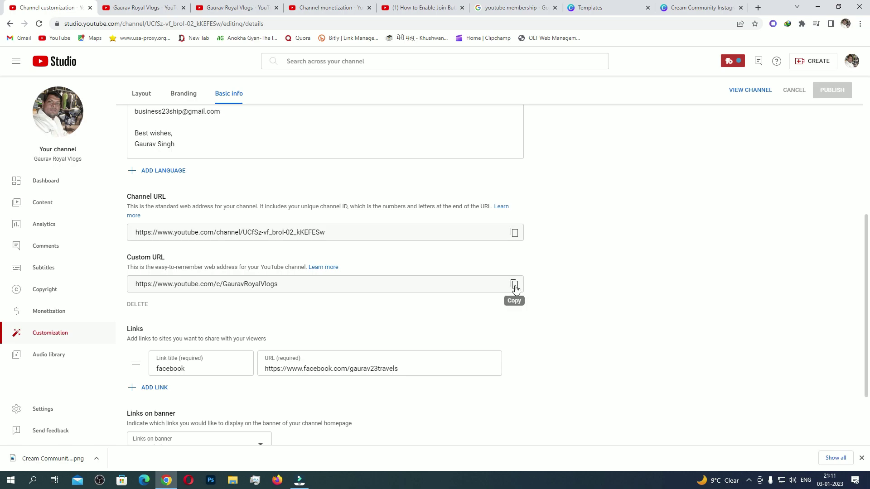
left_click(514, 285)
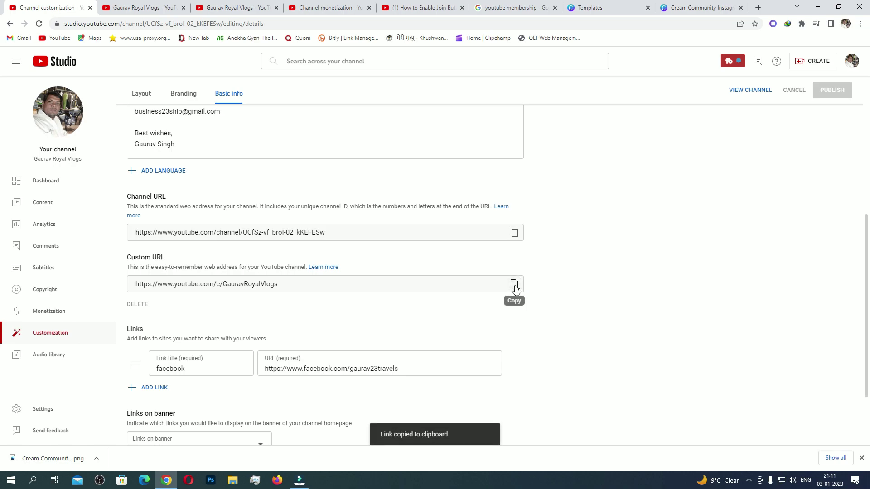
Step: Paste the copied channel URL as the custom perk's title and description, and save the Royal Golden Membership level
left_click(335, 5)
right_click(266, 226)
left_click(307, 297)
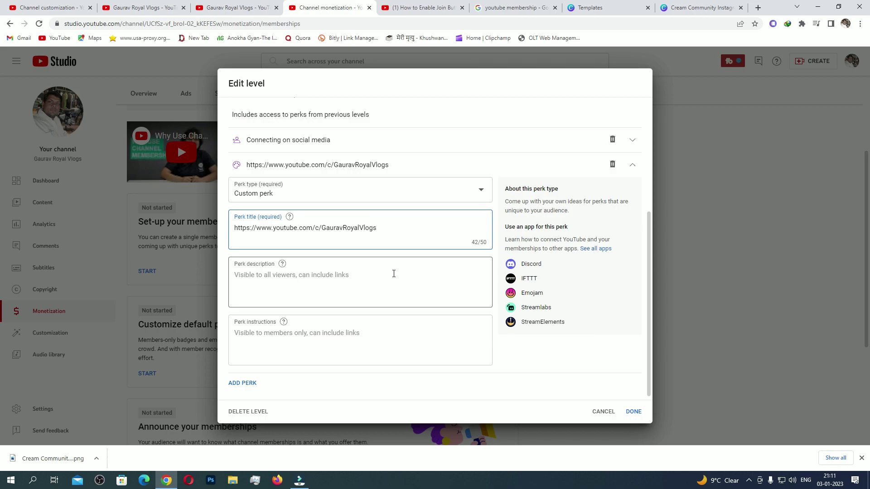
right_click(275, 273)
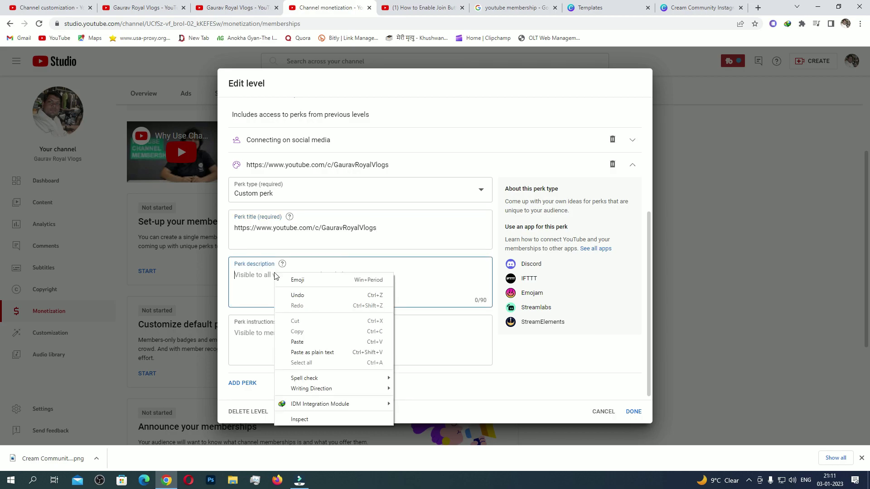
left_click(316, 342)
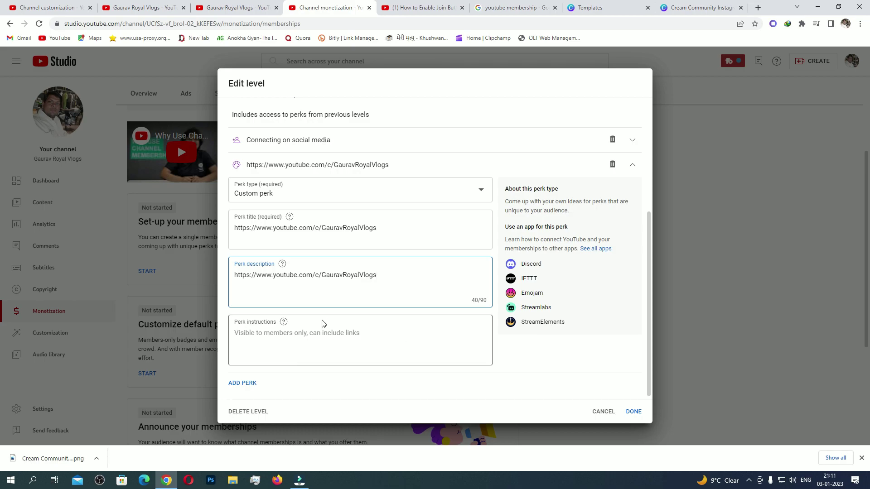
scroll(322, 327, "down", 1)
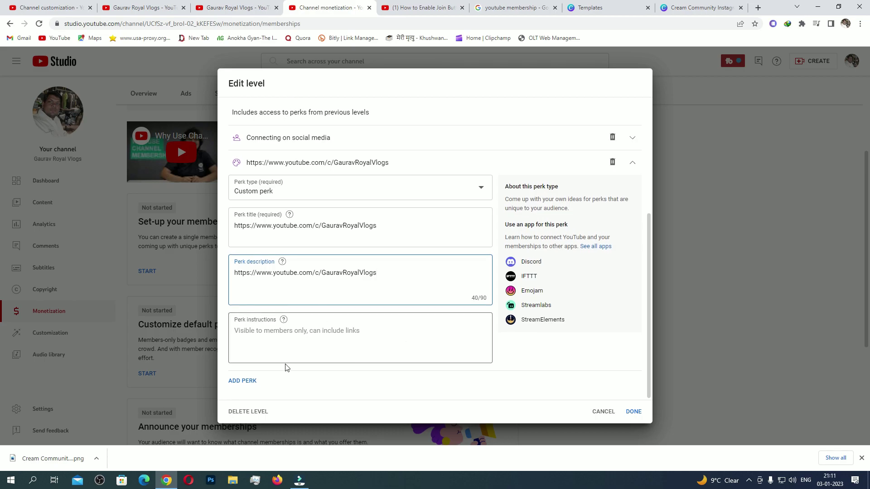
left_click(633, 413)
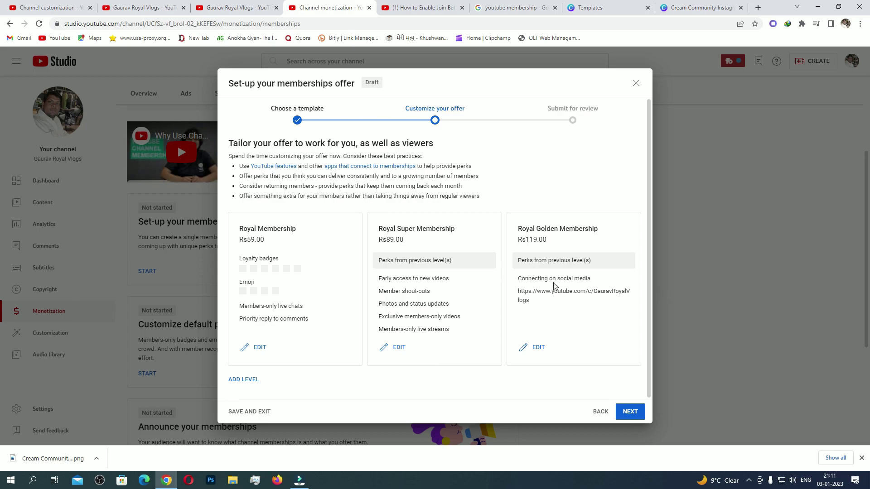
Step: Proceed to the review stage, check the three levels, and acknowledge that prices cannot be changed after approval
left_click(630, 412)
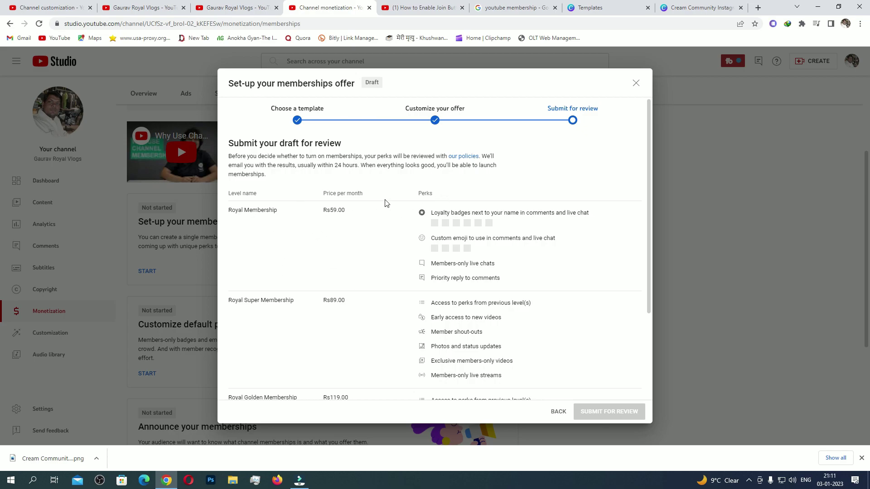
scroll(342, 213, "down", 3)
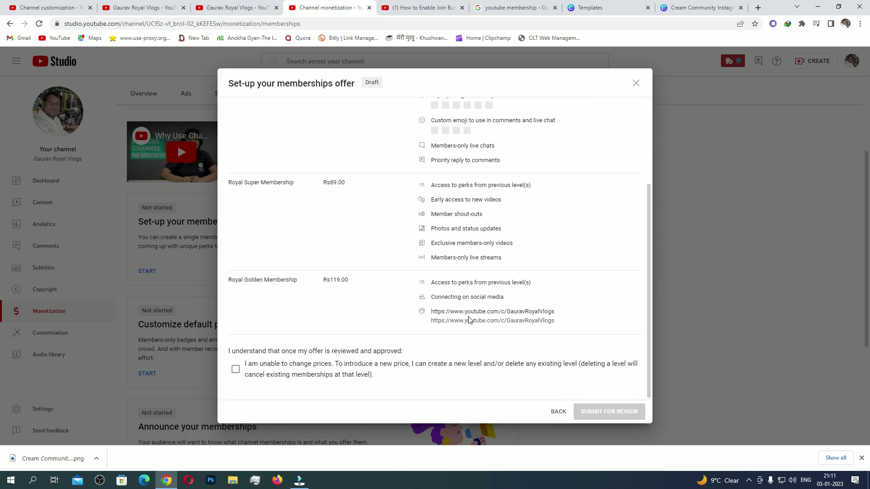
left_click(236, 371)
scroll(475, 389, "up", 6)
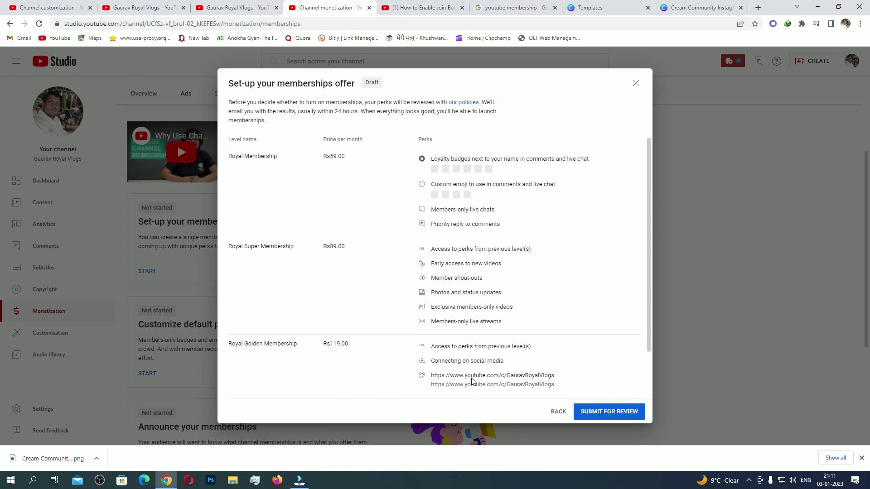
scroll(388, 287, "down", 6)
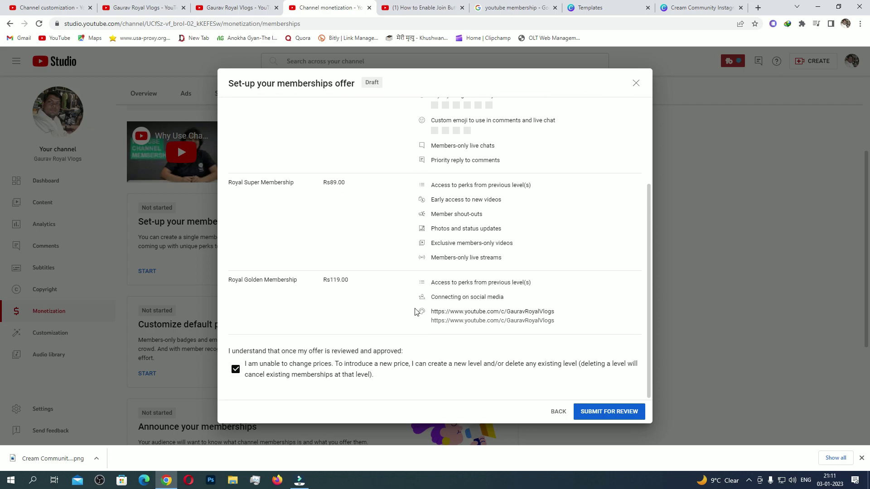
Step: Submit the memberships offer for review, confirming that it complies with YouTube's memberships policy, Terms of Service and Community Guidelines
left_click(615, 414)
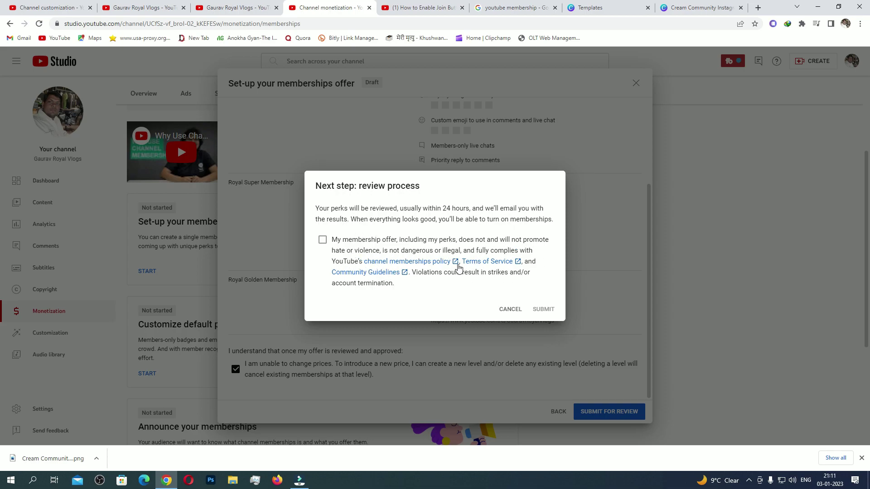
left_click(323, 241)
left_click(544, 311)
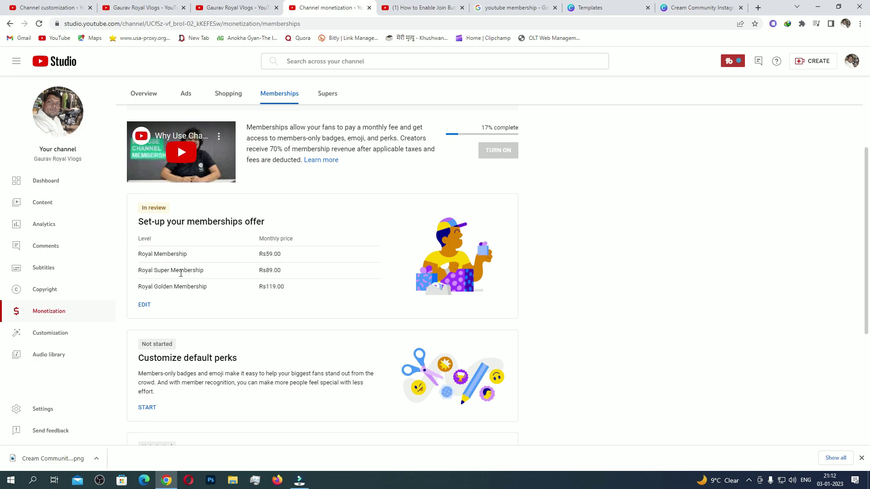
Step: Start customizing the default perks, choose the generic YouTube badges, and continue to the emoji section
scroll(331, 254, "down", 4)
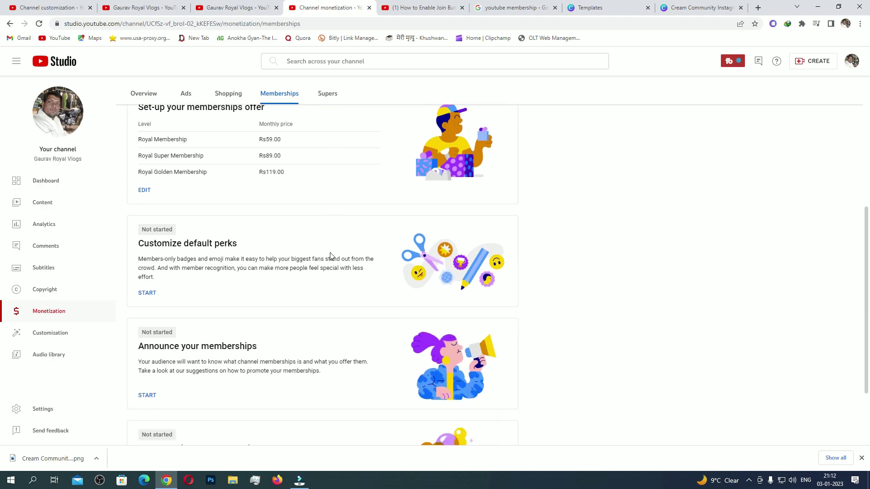
scroll(346, 234, "up", 1)
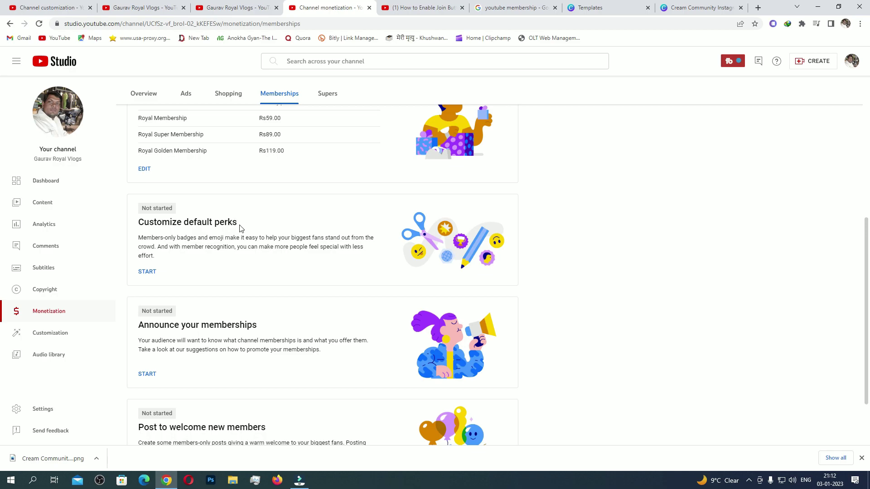
left_click(147, 272)
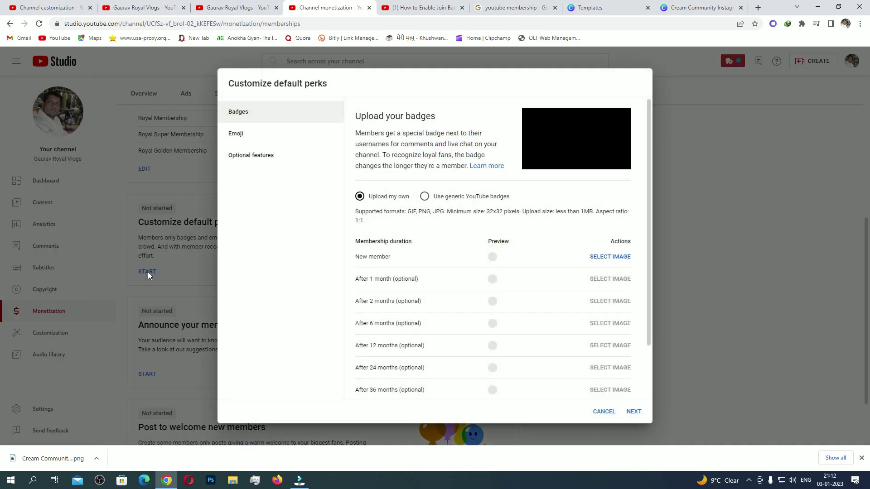
scroll(394, 267, "down", 2)
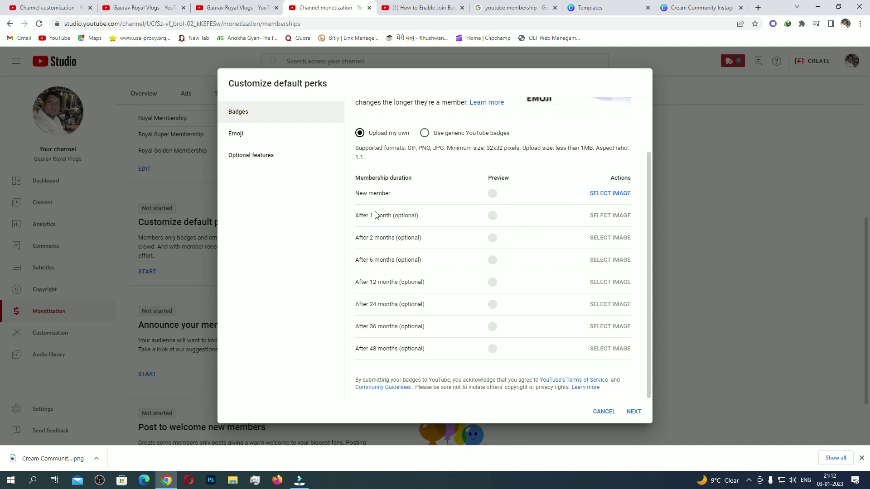
scroll(366, 201, "up", 1)
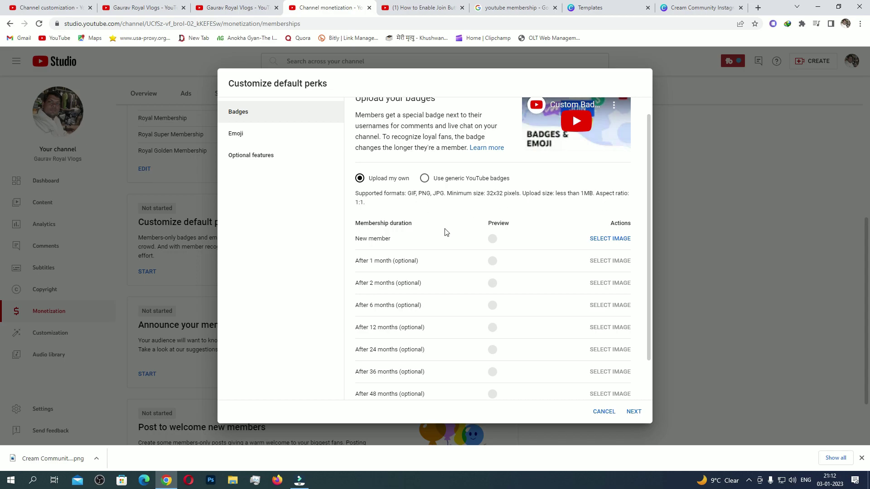
scroll(446, 232, "down", 1)
scroll(438, 279, "up", 2)
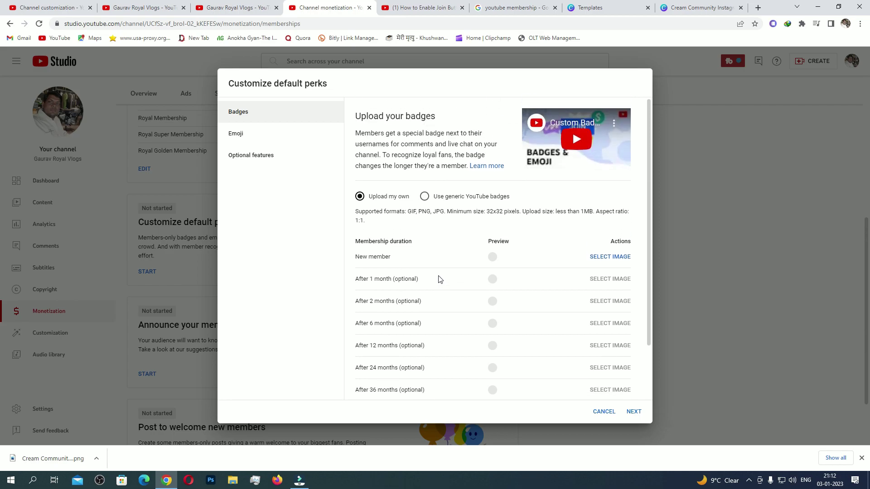
left_click(425, 196)
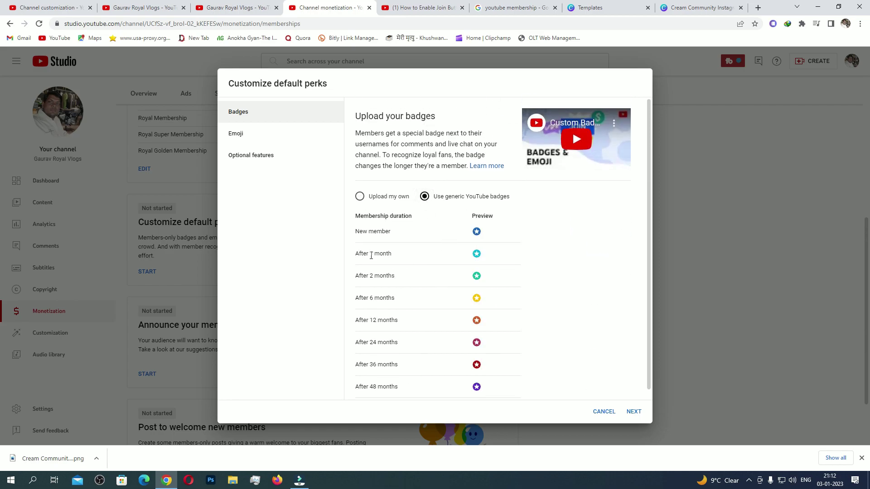
scroll(485, 227, "down", 1)
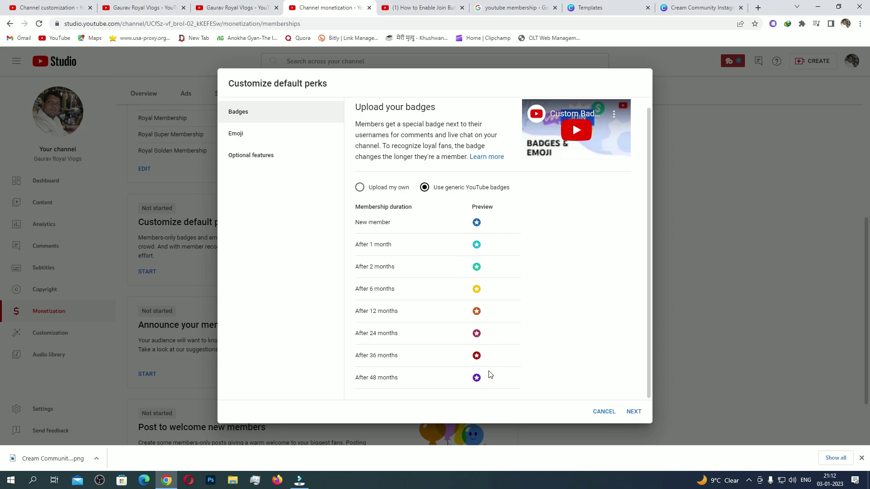
left_click(637, 410)
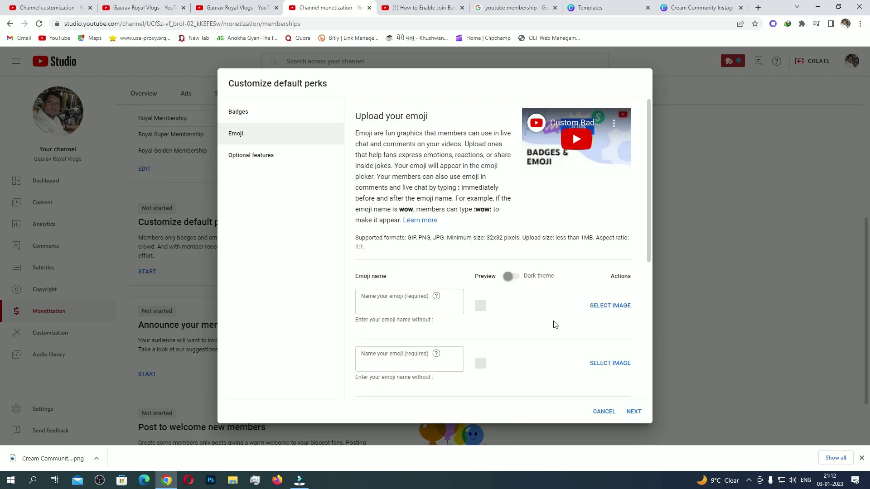
Step: Leave the emoji section empty, keep channel page recognition and member milestone chats enabled, and save the default perks
scroll(446, 252, "down", 2)
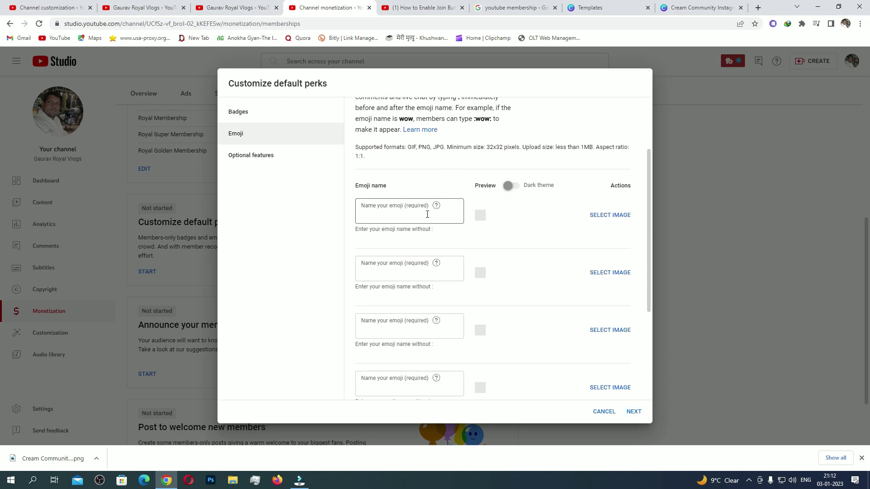
scroll(439, 256, "down", 4)
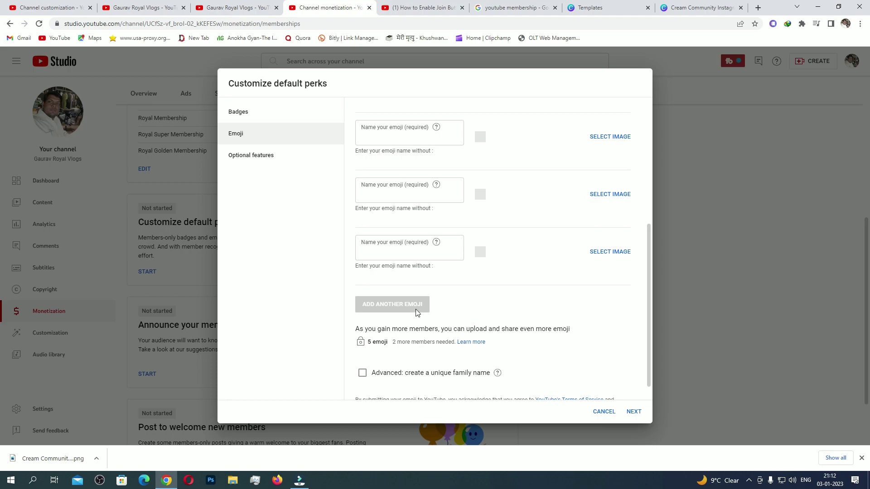
scroll(461, 307, "down", 1)
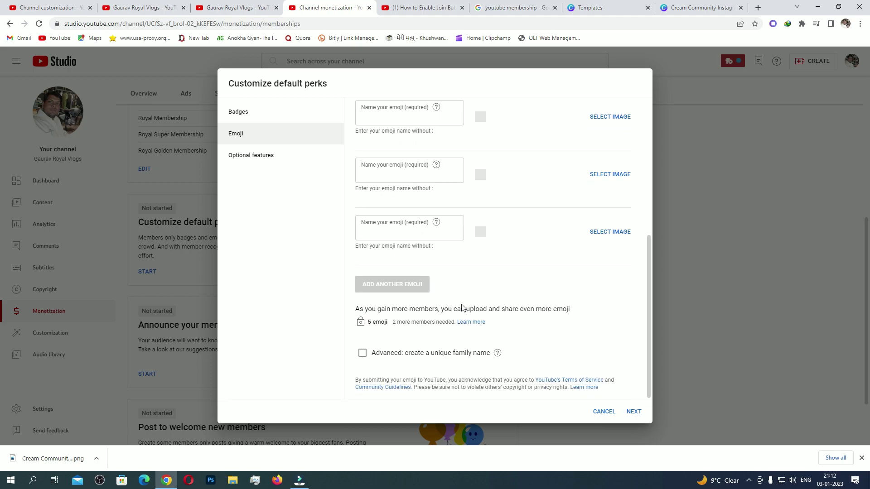
scroll(505, 283, "up", 2)
scroll(505, 283, "up", 2)
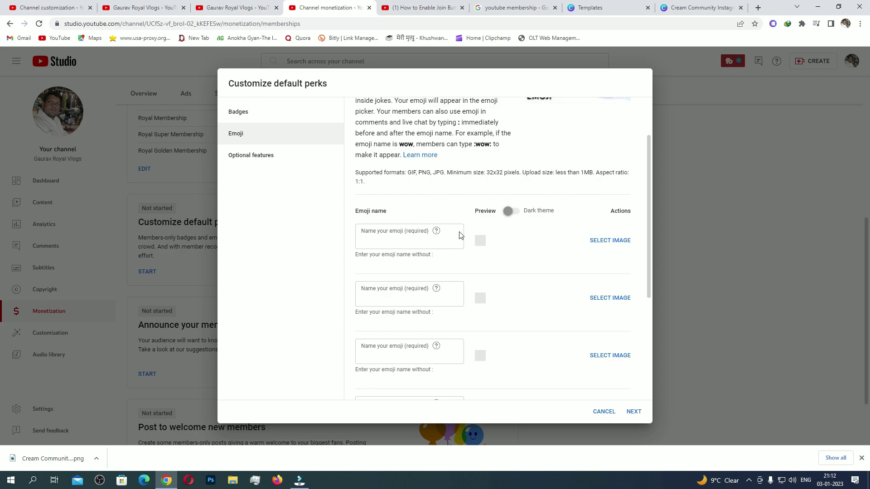
scroll(476, 237, "up", 2)
scroll(476, 237, "down", 3)
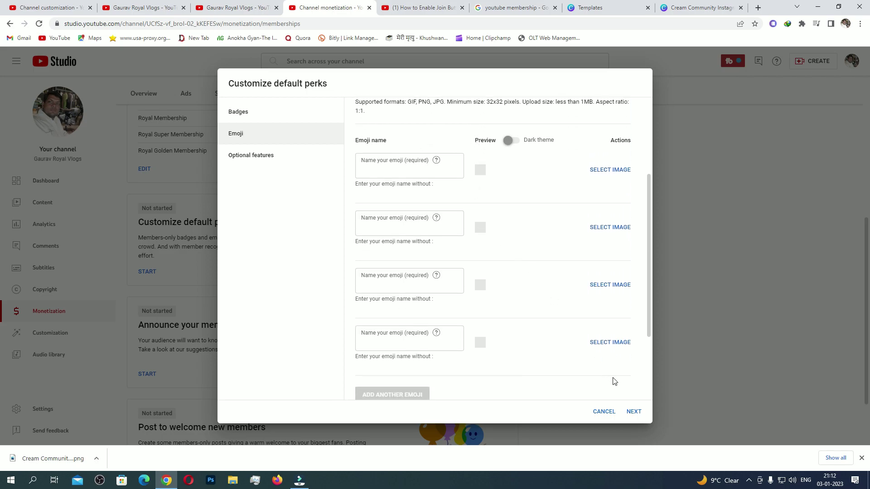
left_click(633, 412)
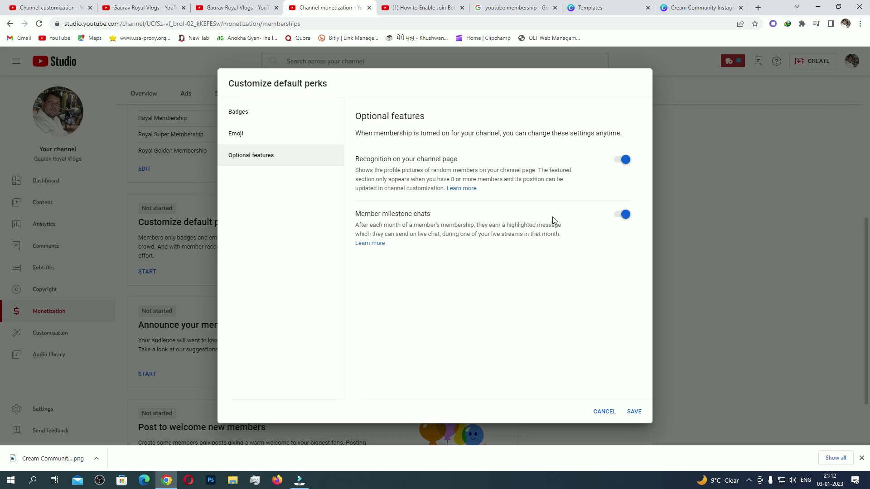
left_click(634, 412)
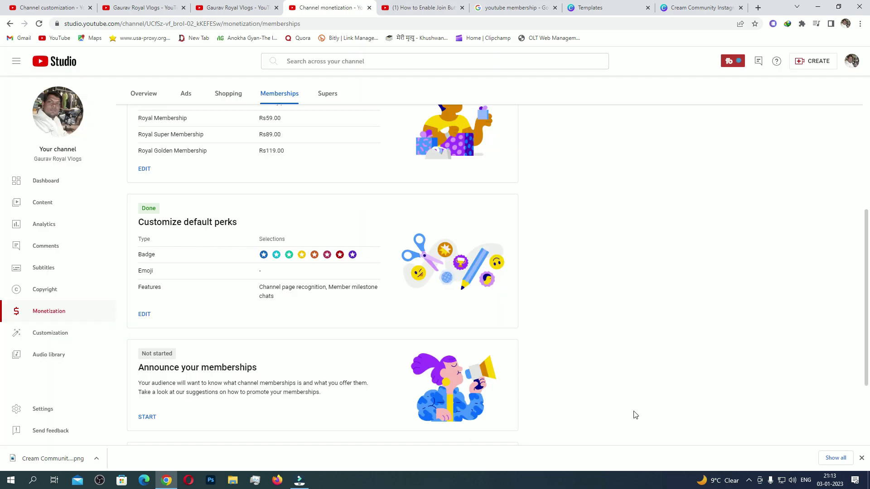
Step: Start the Announce your memberships task and mark it as done
scroll(199, 350, "up", 3)
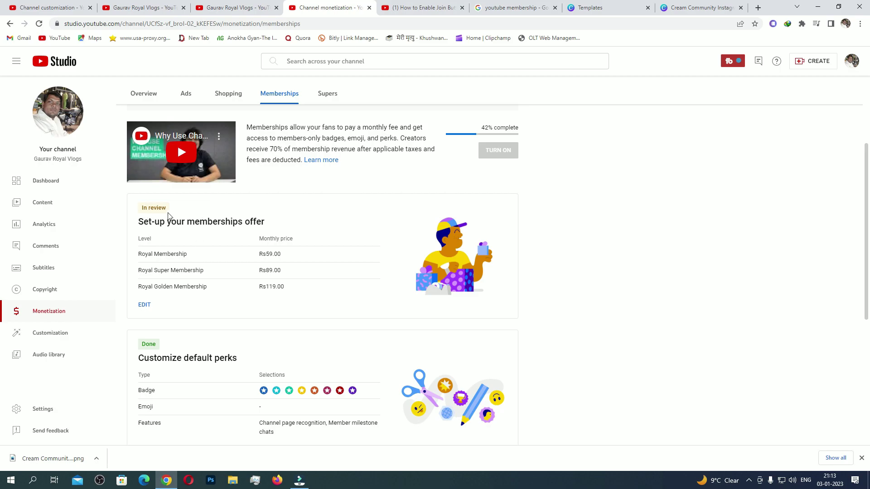
scroll(210, 258, "down", 2)
scroll(210, 257, "down", 2)
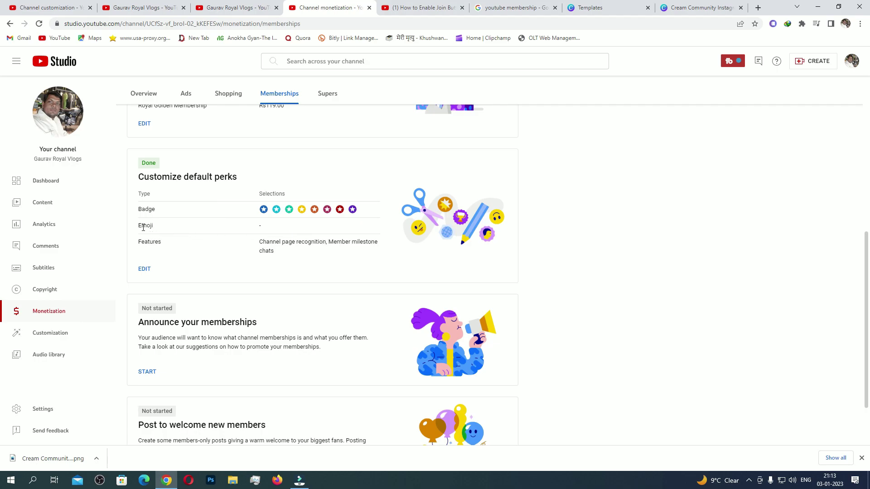
scroll(311, 240, "down", 1)
scroll(312, 240, "down", 1)
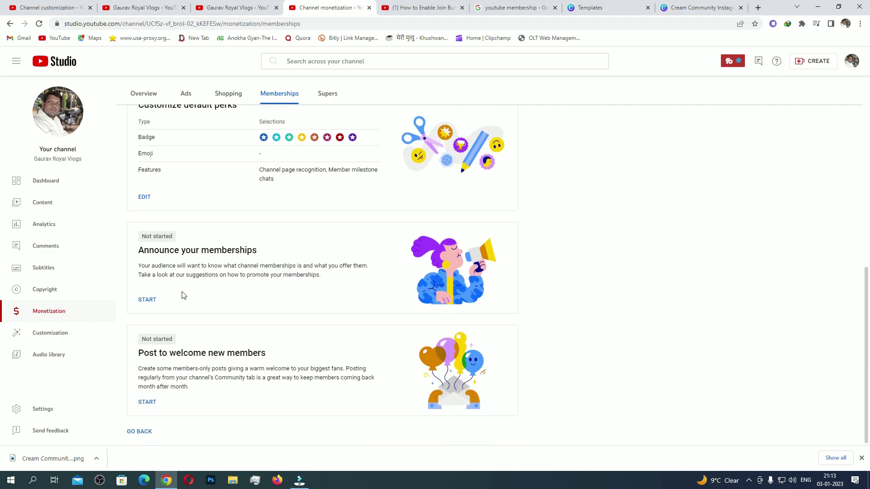
left_click(141, 301)
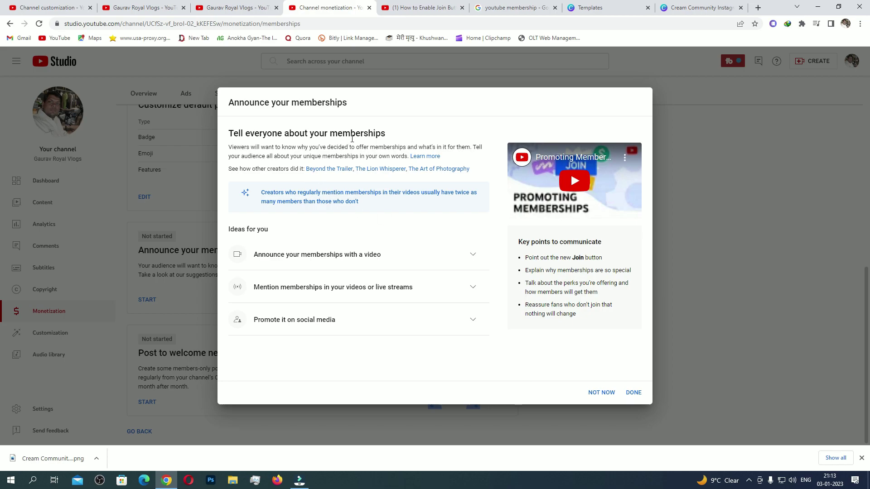
left_click(633, 393)
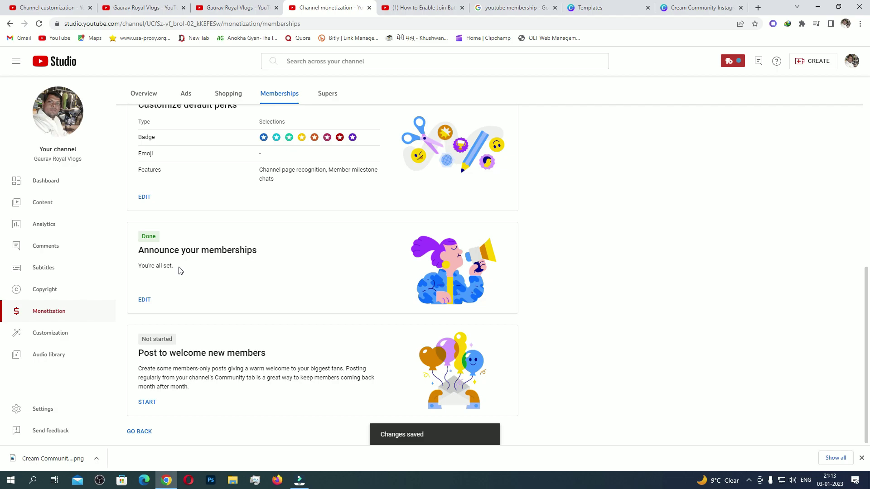
Step: Start the Post to welcome new members task and open a new members-only Community post
scroll(197, 278, "up", 2)
scroll(191, 279, "up", 5)
scroll(230, 271, "down", 3)
scroll(230, 271, "down", 4)
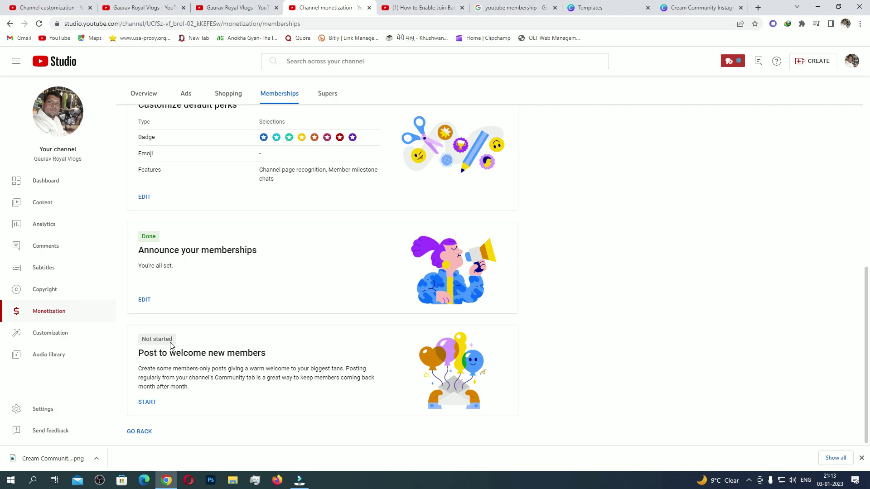
left_click(144, 403)
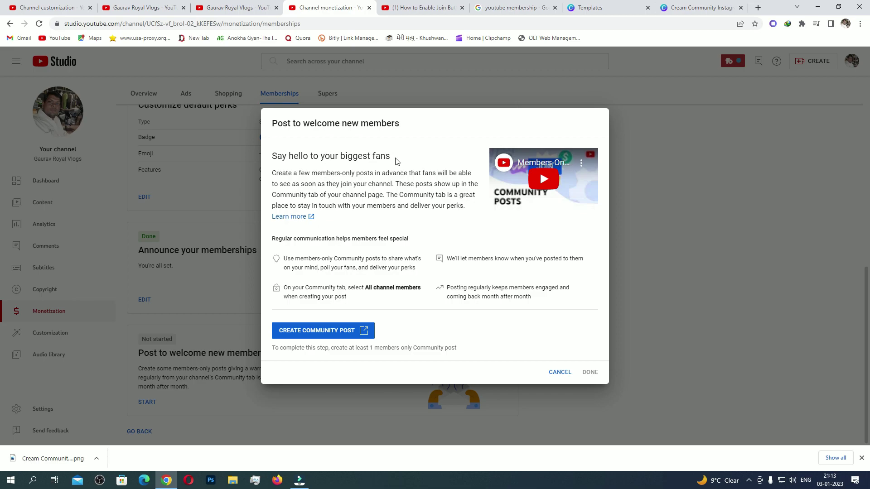
left_click(314, 332)
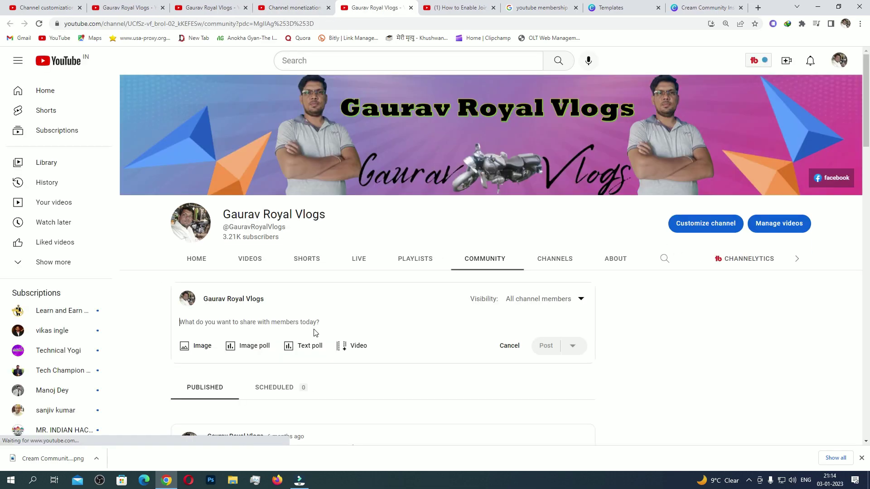
Step: Attach the Cream Community Instagram Post image from the Downloads folder to the members-only post
scroll(308, 240, "down", 3)
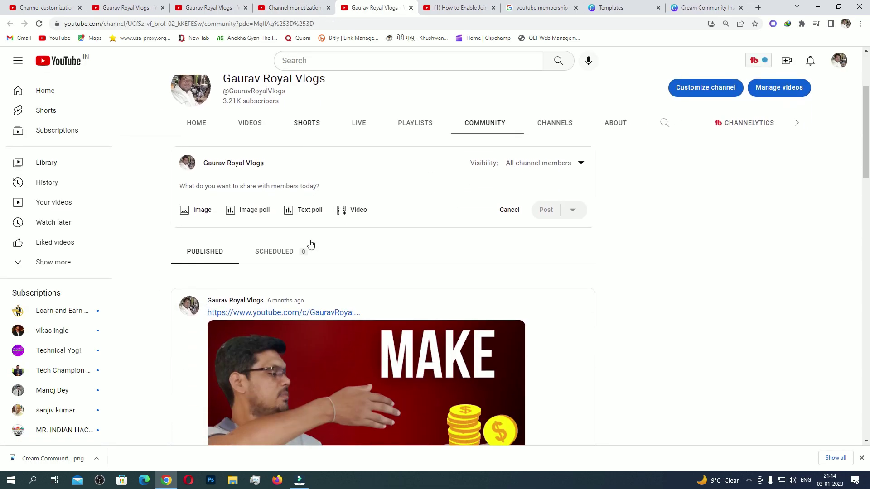
scroll(392, 225, "up", 2)
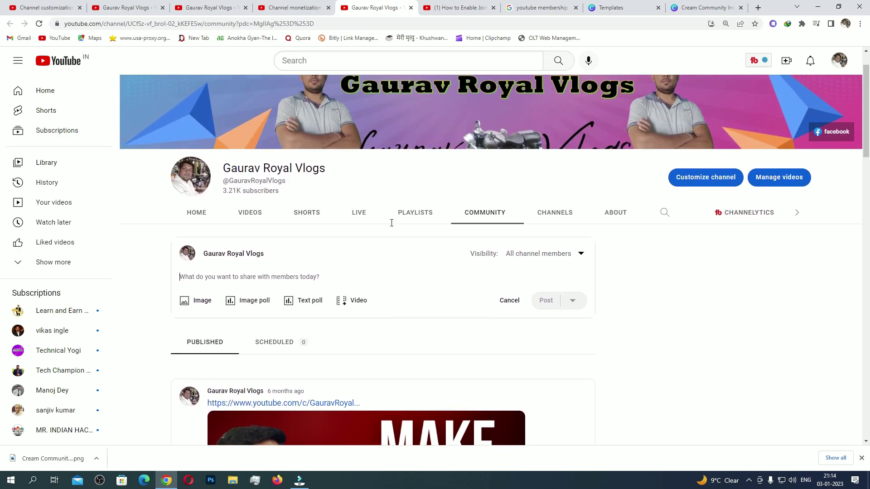
left_click(197, 304)
scroll(368, 351, "down", 1)
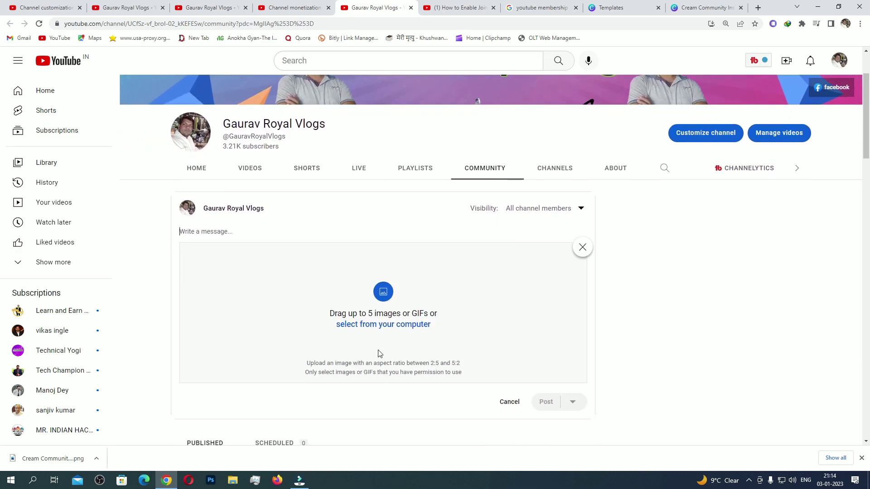
left_click(385, 324)
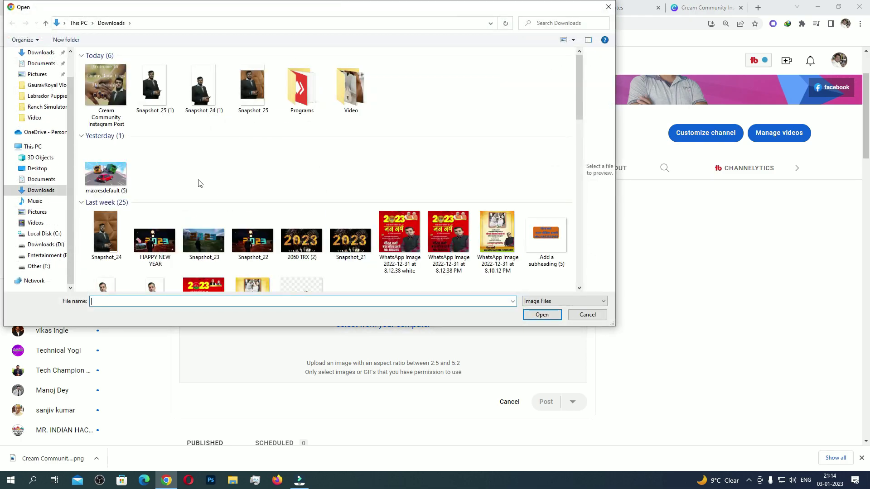
double_click(107, 87)
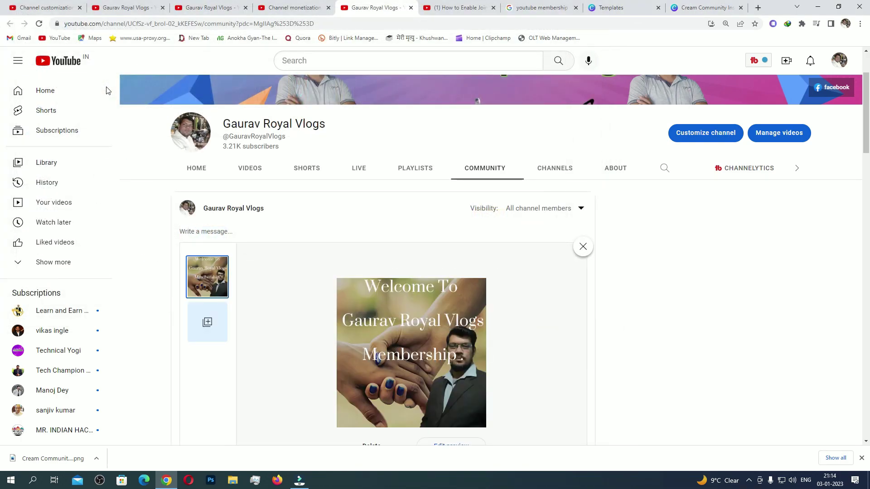
Step: Publish the welcome image post with its visibility kept at All channel members
scroll(521, 324, "down", 3)
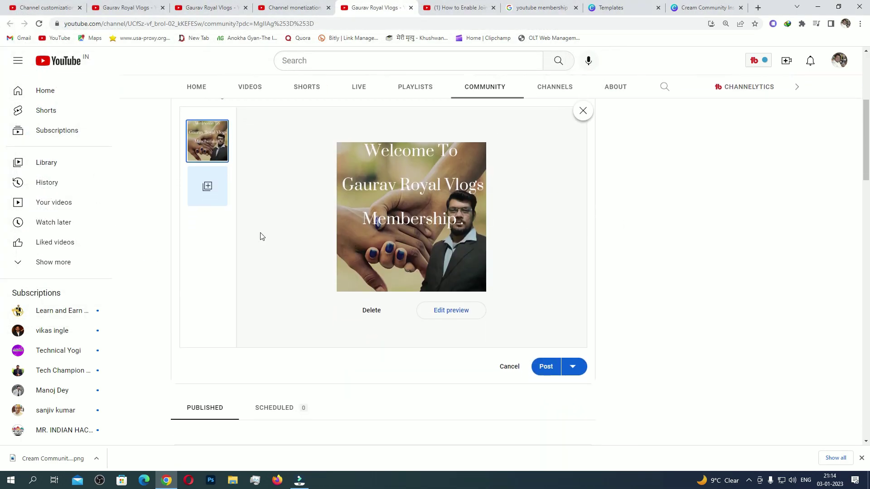
scroll(513, 291, "up", 1)
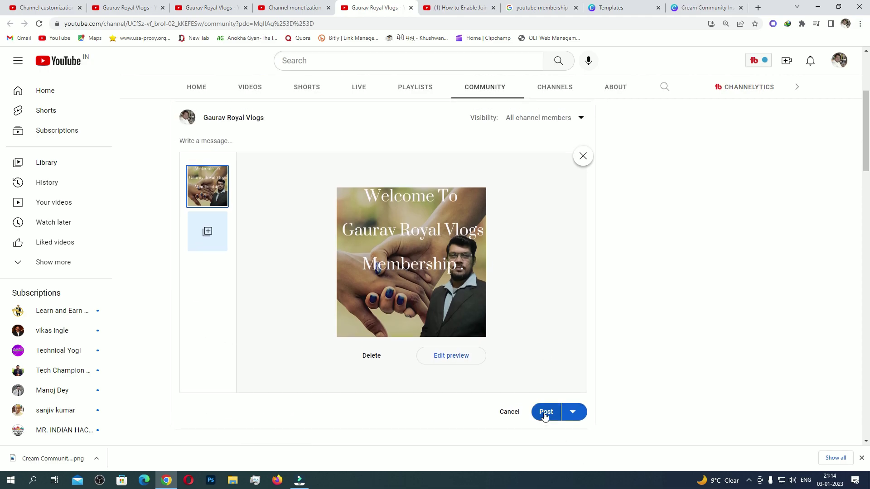
left_click(544, 413)
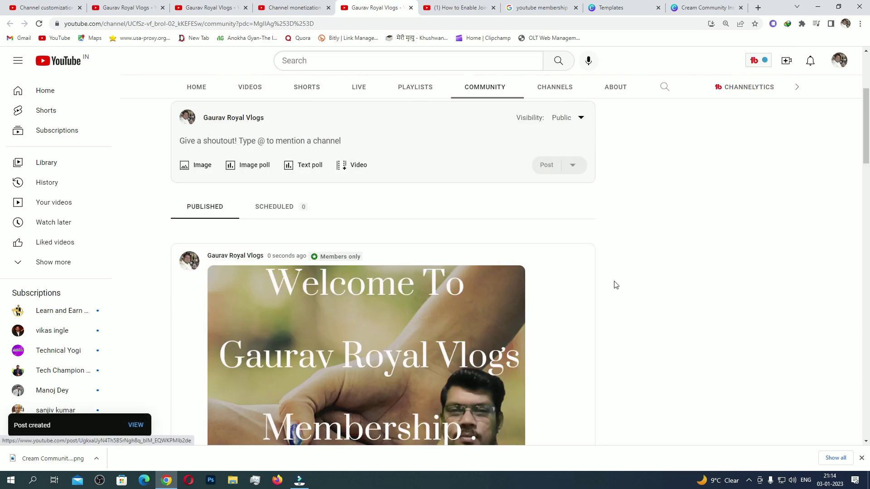
Step: Check the published post's members-only visibility, and mark the Post to welcome new members task as done in YouTube Studio
scroll(611, 281, "down", 1)
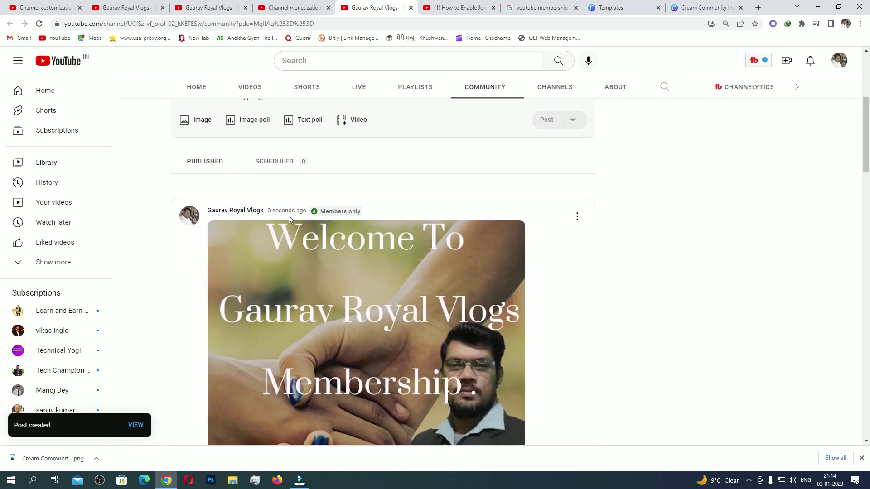
scroll(303, 297, "down", 3)
scroll(304, 298, "up", 3)
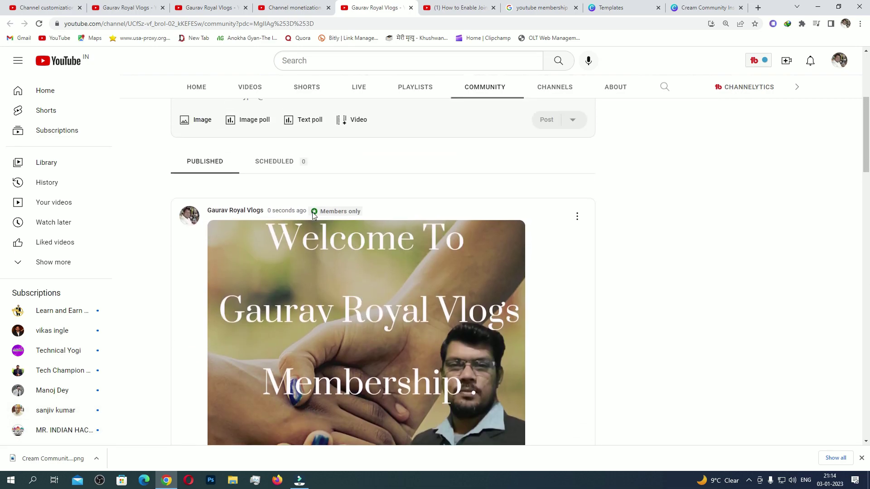
mouse_move(362, 215)
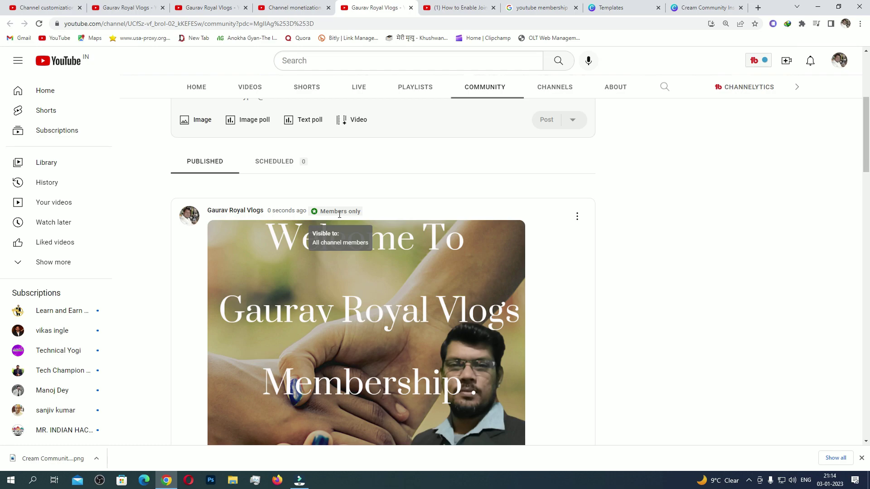
scroll(330, 317, "down", 9)
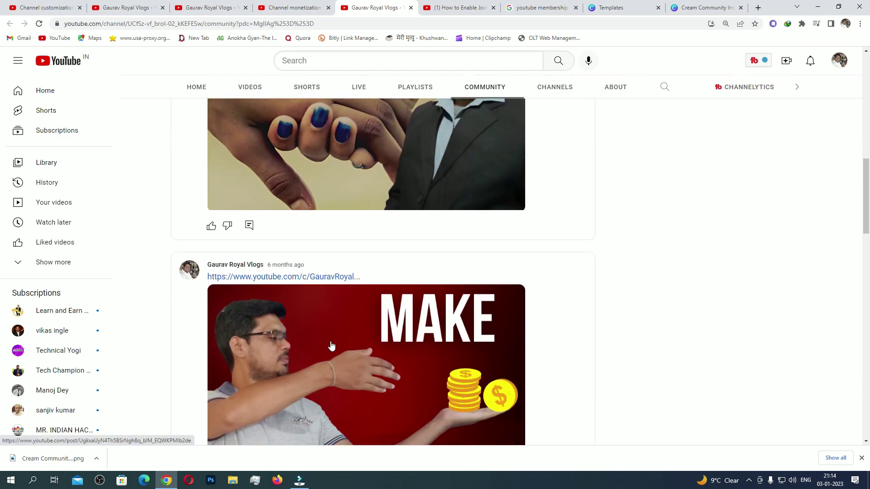
scroll(331, 317, "up", 10)
left_click(306, 6)
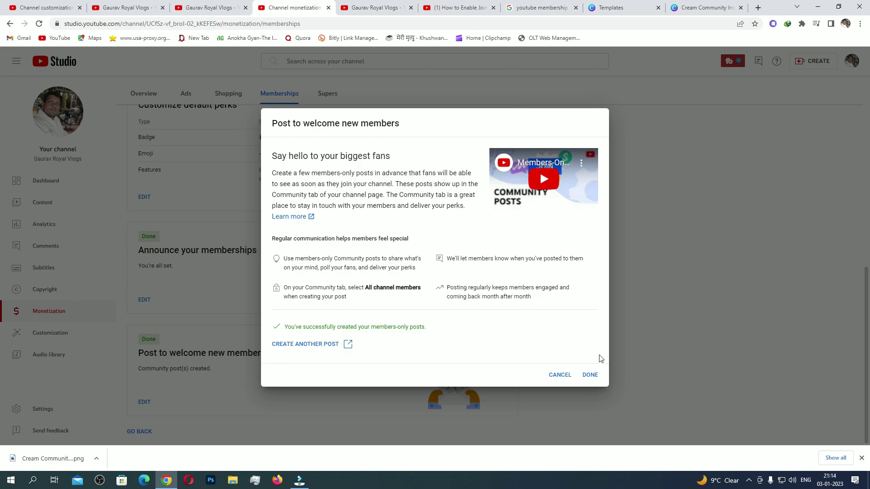
left_click(591, 375)
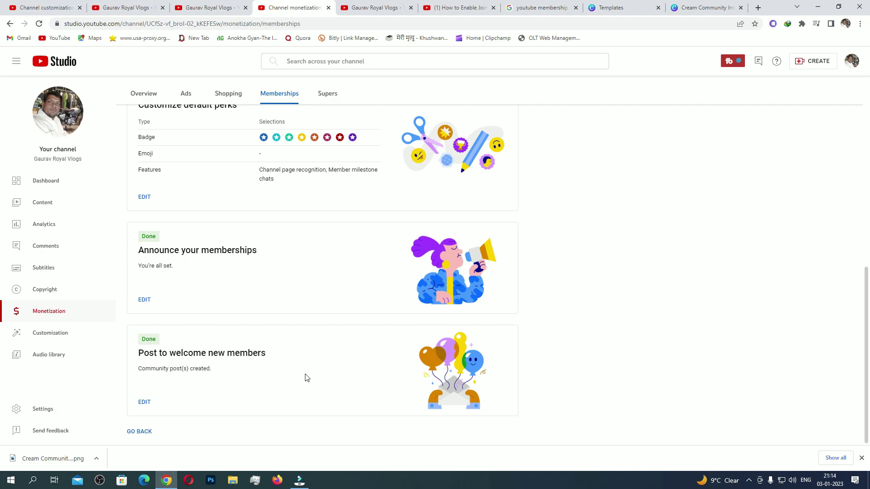
Step: Examine the Memberships page for the overall setup progress, the offer's review status and the status of each task
scroll(175, 380, "up", 6)
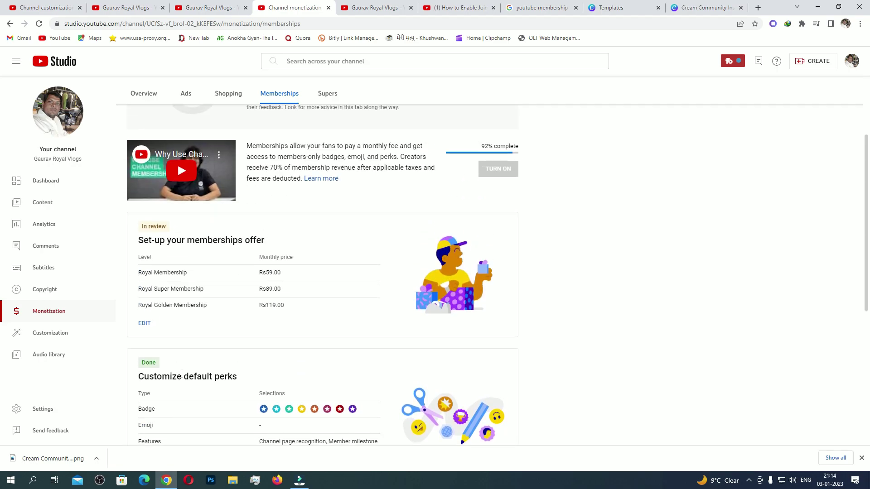
scroll(157, 232, "up", 3)
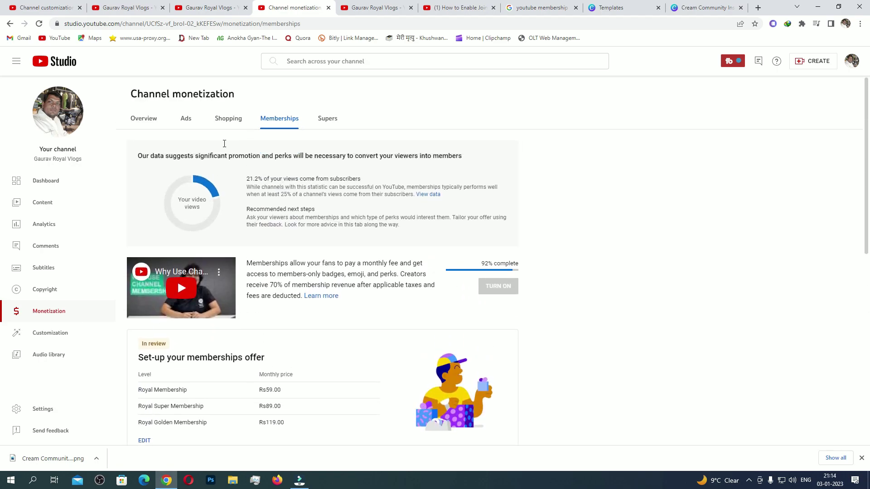
left_click(281, 123)
left_click(232, 120)
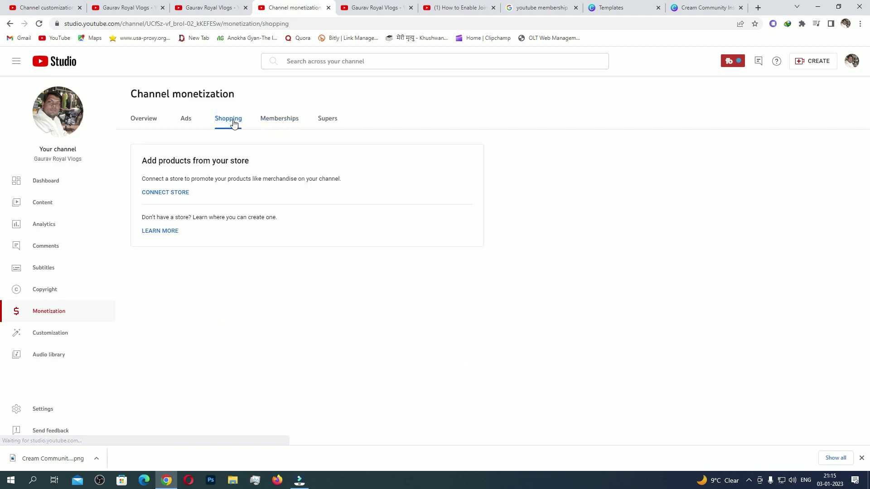
left_click(285, 123)
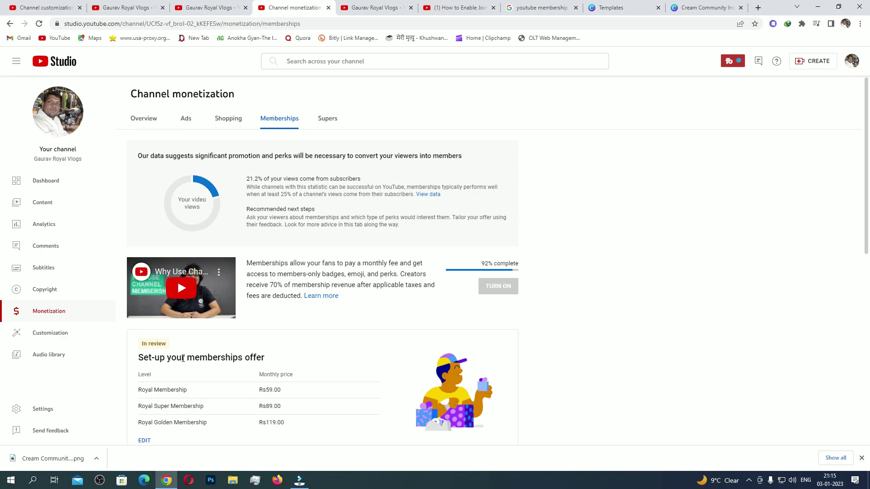
scroll(180, 358, "down", 3)
scroll(174, 250, "down", 5)
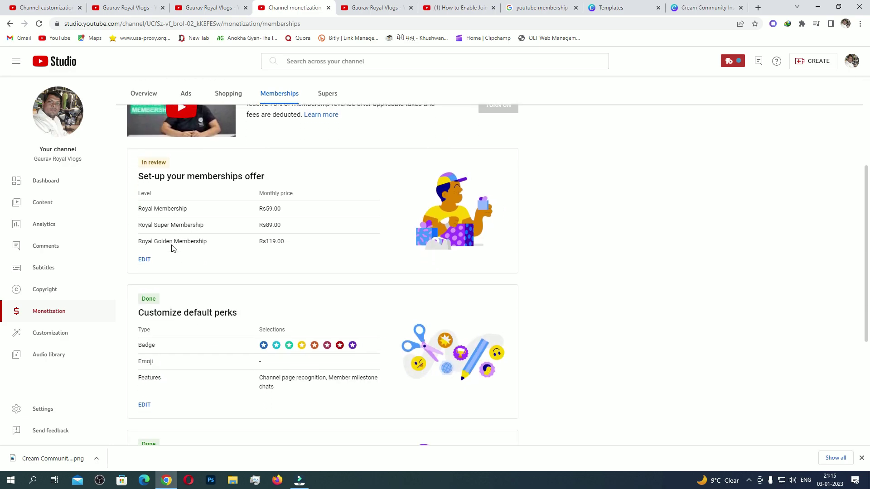
scroll(155, 414, "up", 8)
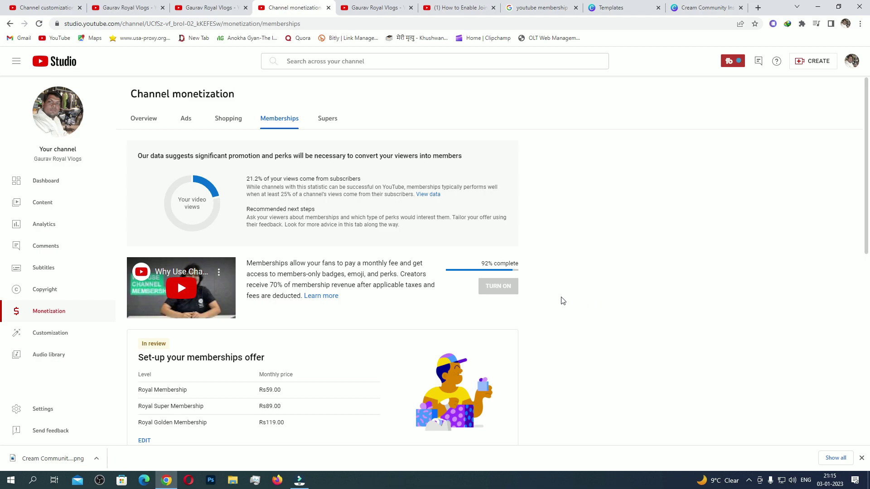
Step: Turn off Super Chat in the channel's Supers monetization settings, acknowledging the implications
mouse_move(508, 293)
left_click(334, 124)
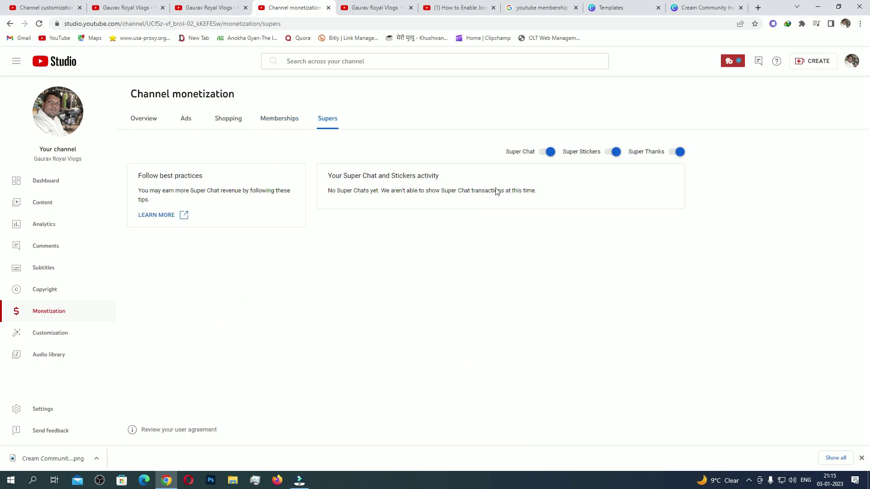
left_click(548, 152)
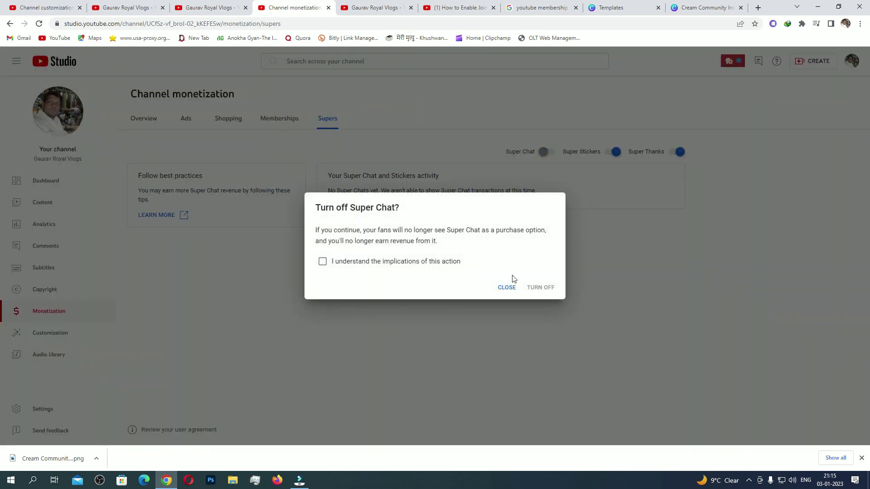
left_click(323, 261)
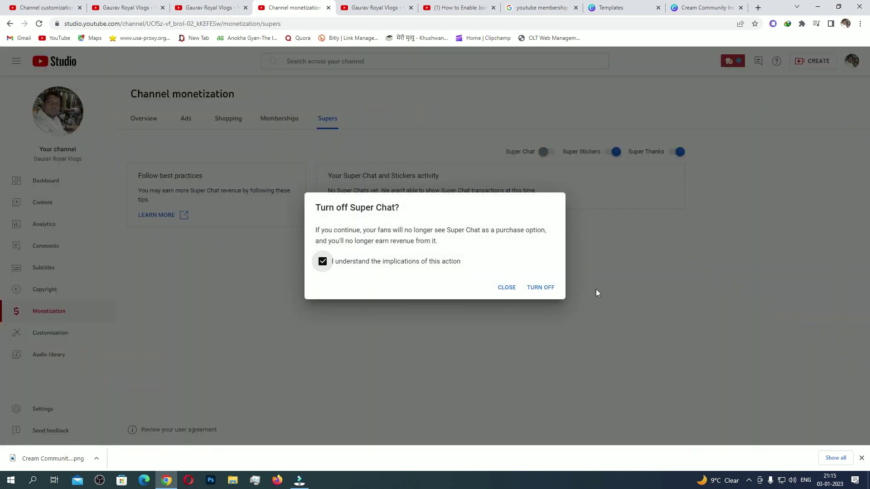
left_click(544, 287)
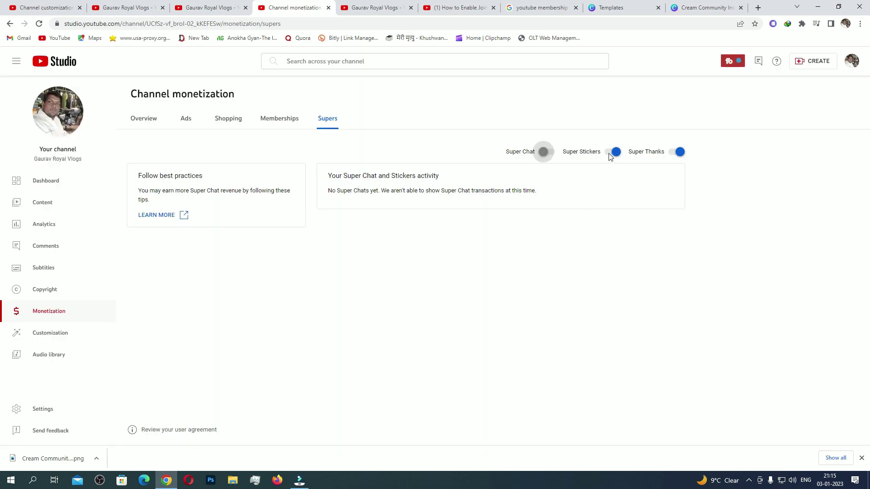
Step: Try to turn off Super Stickers and Super Thanks, acknowledging the implications of each
left_click(613, 152)
left_click(322, 261)
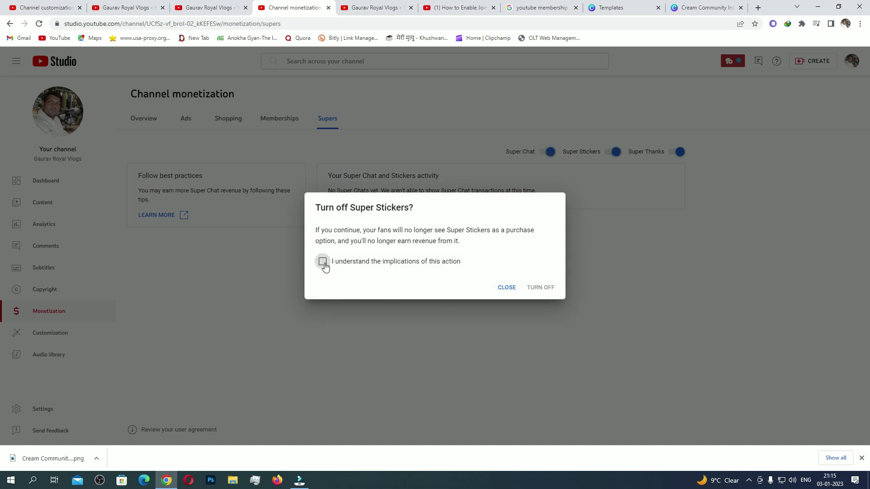
left_click(546, 290)
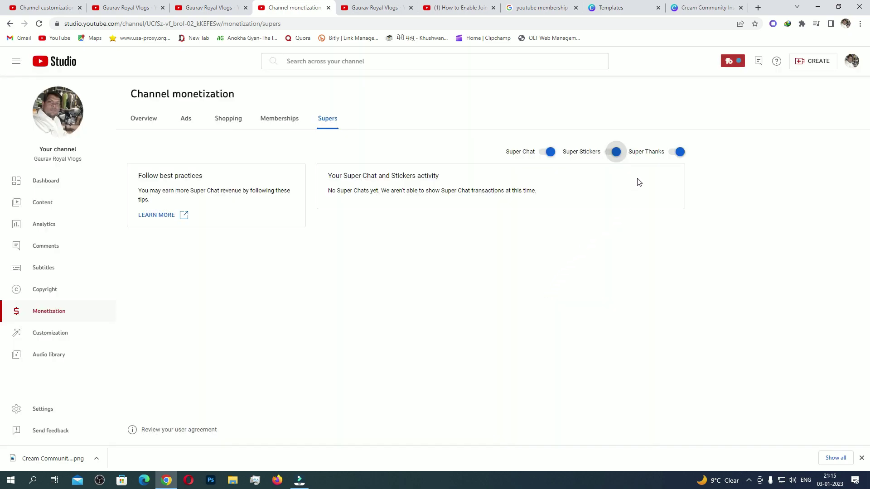
left_click(671, 154)
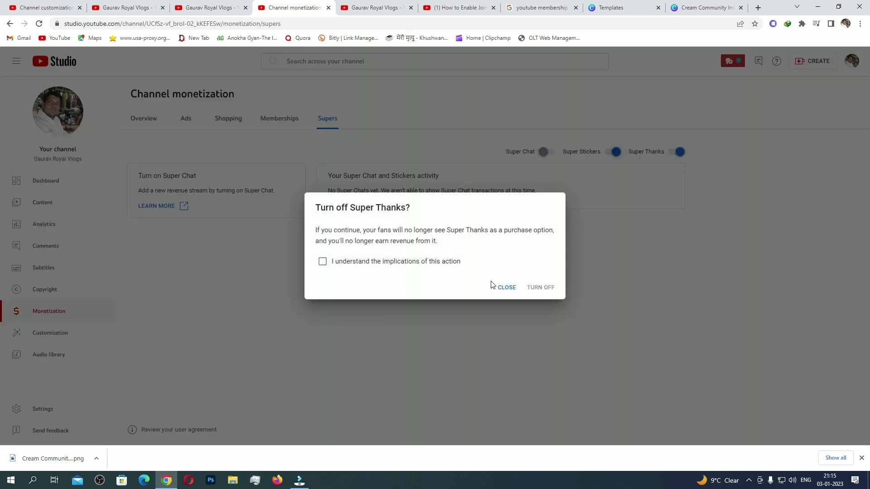
left_click(323, 262)
left_click(543, 288)
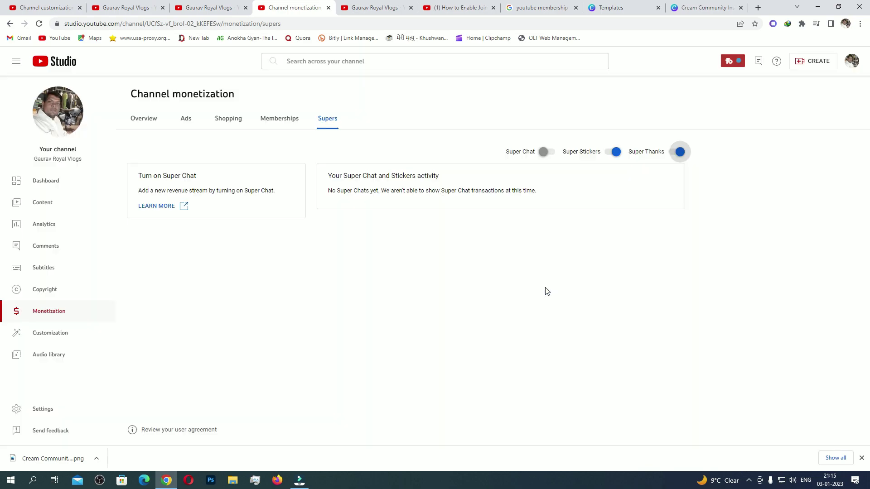
Step: Turn off Super Stickers again and Super Thanks as well, accepting the implications in both confirmations
left_click(610, 154)
left_click(336, 265)
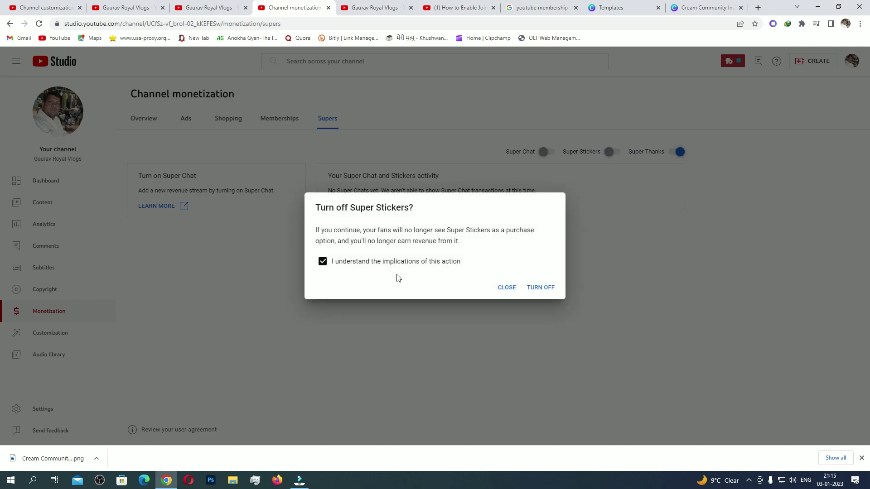
left_click(542, 284)
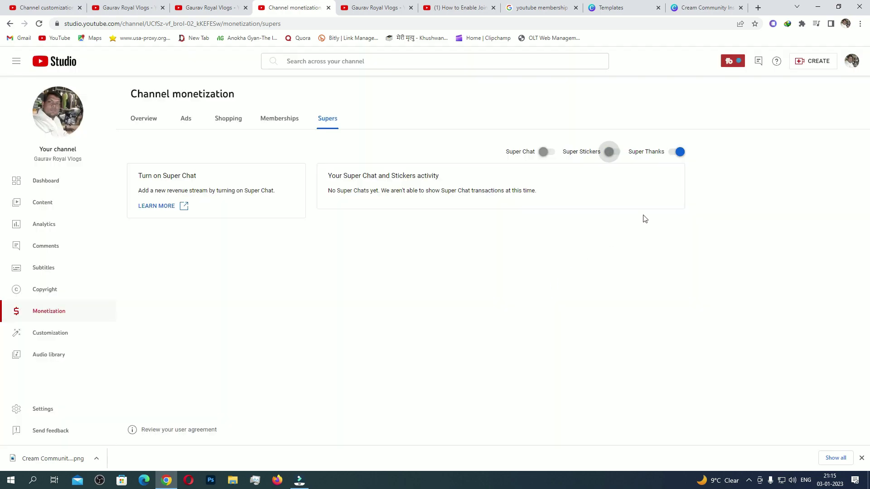
left_click(676, 154)
left_click(357, 259)
left_click(540, 288)
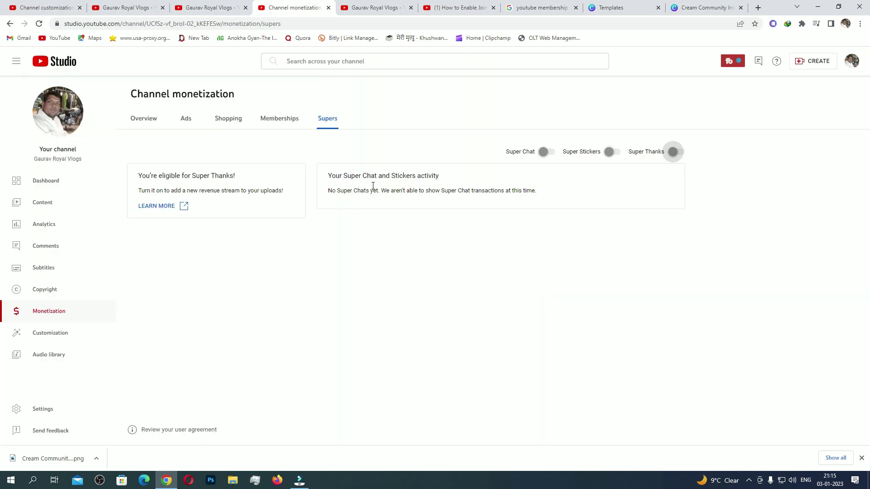
Step: Turn Super Chat, Super Stickers and Super Thanks back on for the channel
left_click(555, 155)
left_click(619, 154)
left_click(552, 155)
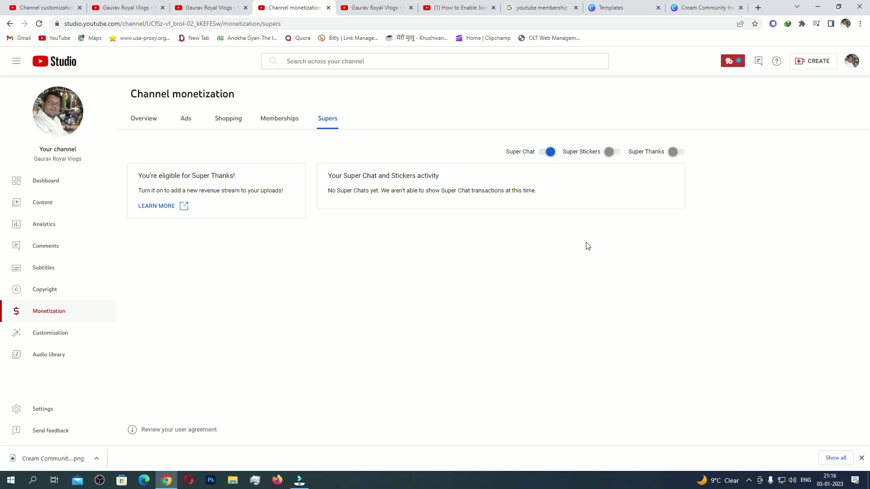
left_click(617, 154)
left_click(680, 153)
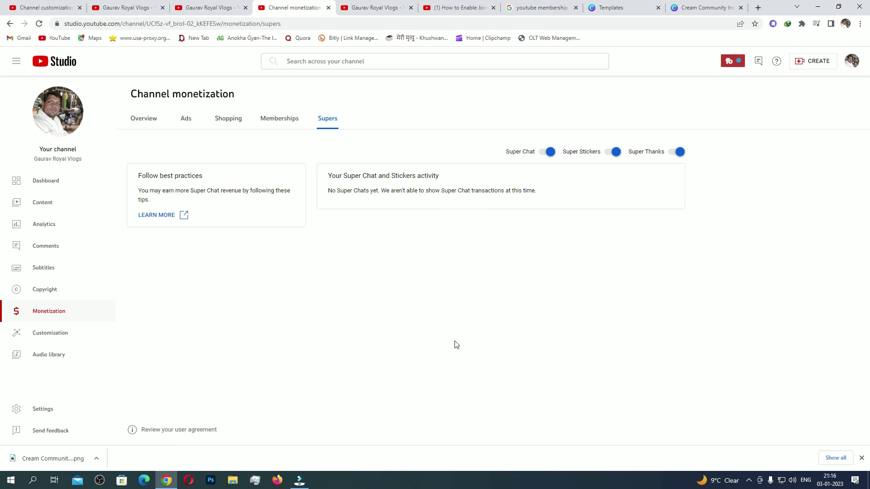
Step: Review the setup progress and each task's status on the Memberships page, and try to turn memberships on
left_click(276, 119)
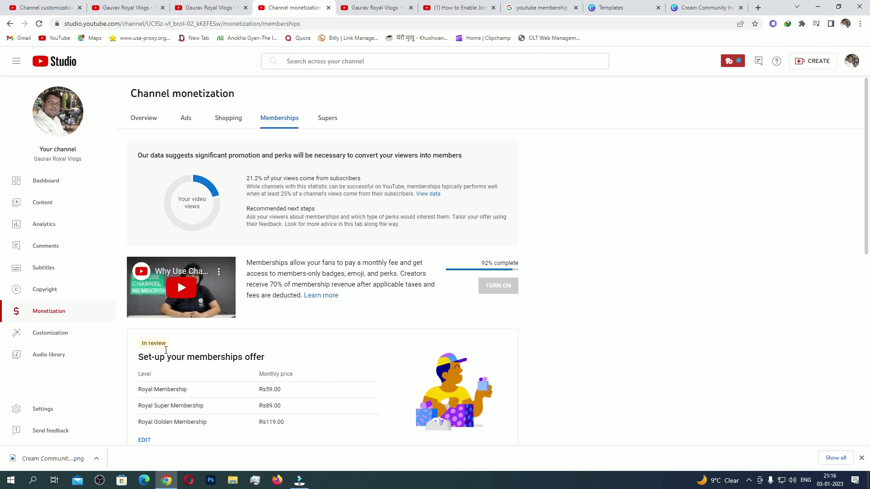
scroll(171, 353, "down", 3)
scroll(186, 342, "down", 5)
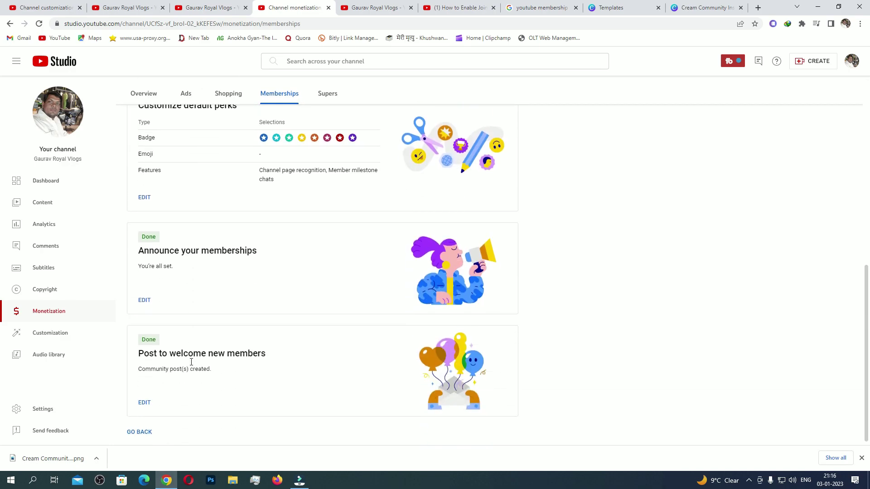
scroll(200, 362, "up", 8)
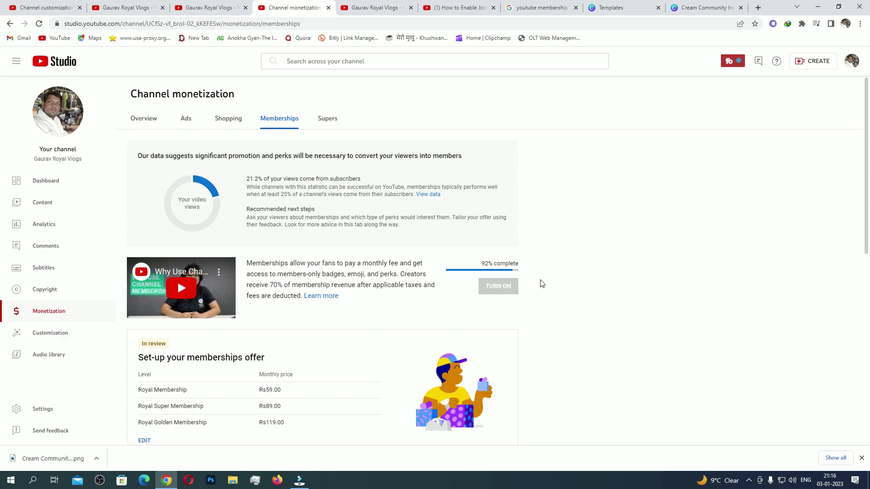
left_click(491, 290)
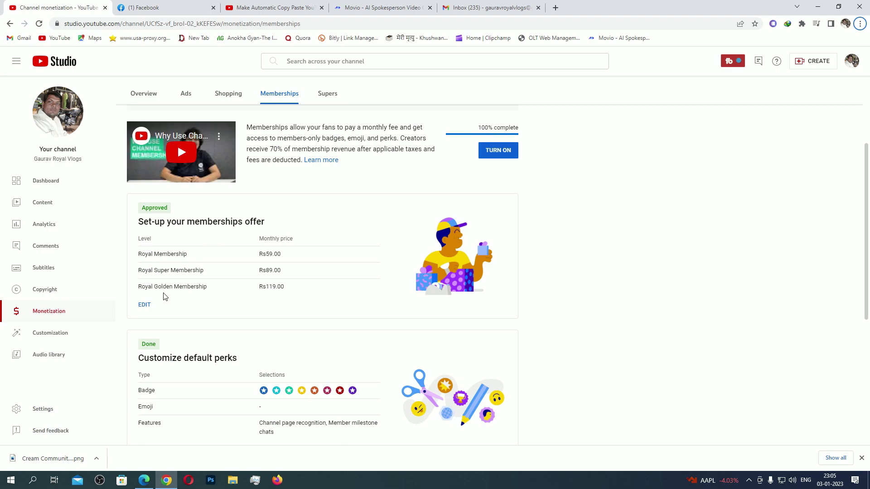
Step: Check the memberships offer's approval status, then turn on channel memberships and confirm it
scroll(165, 297, "up", 3)
scroll(349, 291, "down", 1)
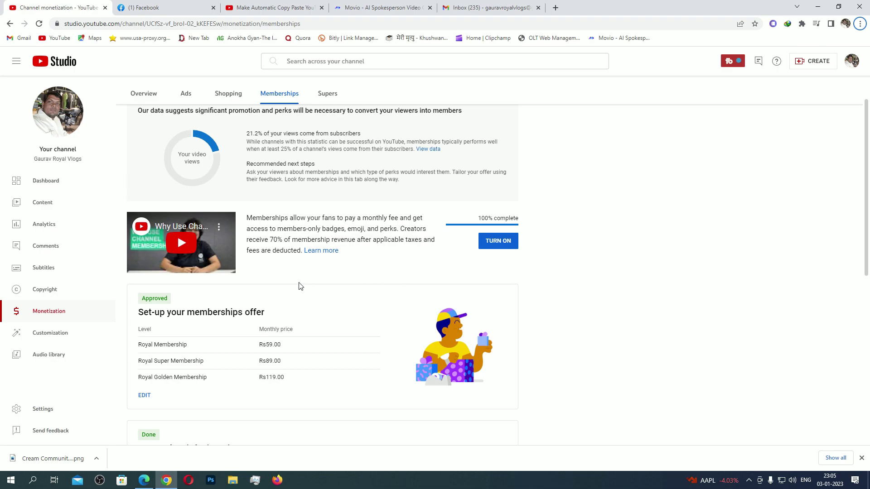
scroll(299, 284, "down", 2)
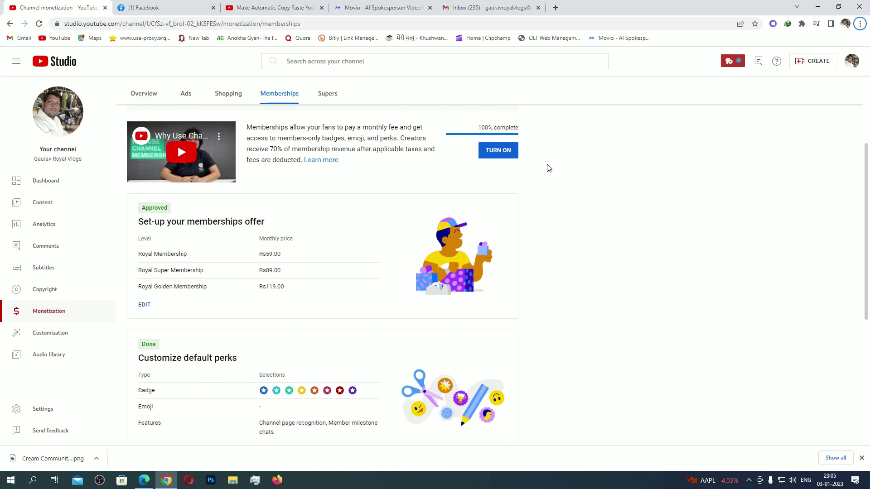
left_click(504, 156)
left_click(504, 155)
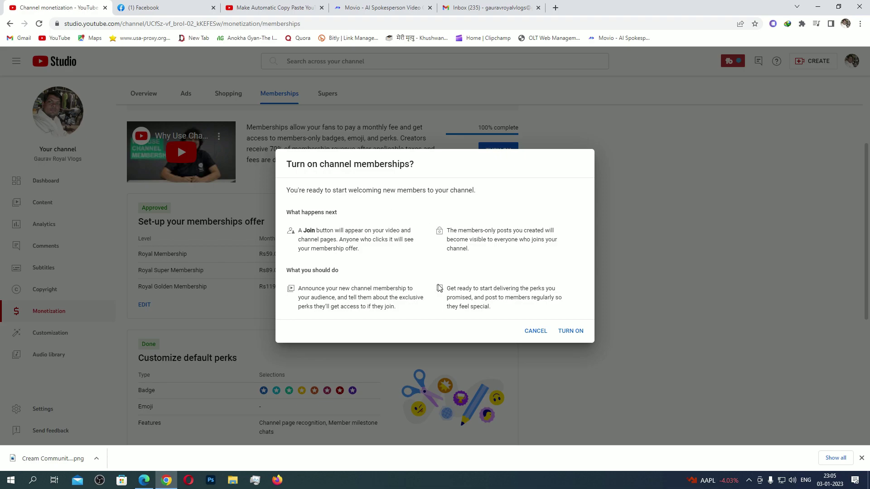
left_click(575, 333)
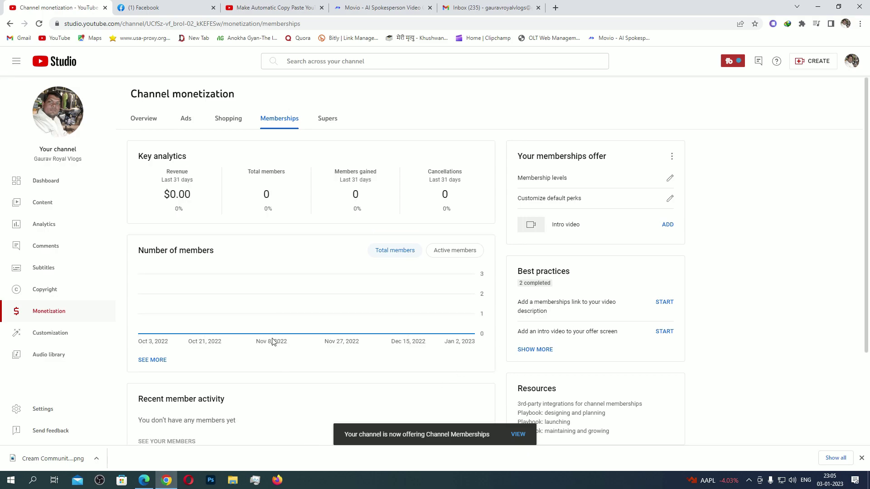
Step: Examine the memberships dashboard, including key analytics, number of members, recent member activity and the links to share
mouse_move(234, 184)
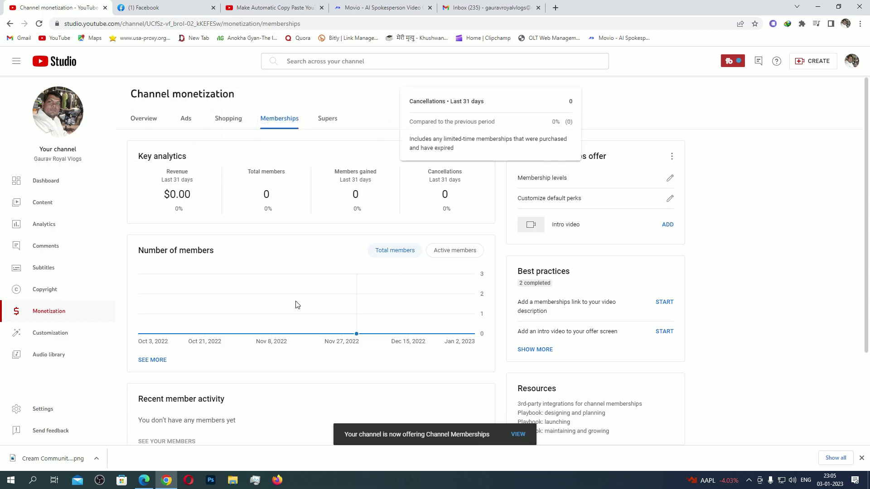
scroll(311, 298, "down", 3)
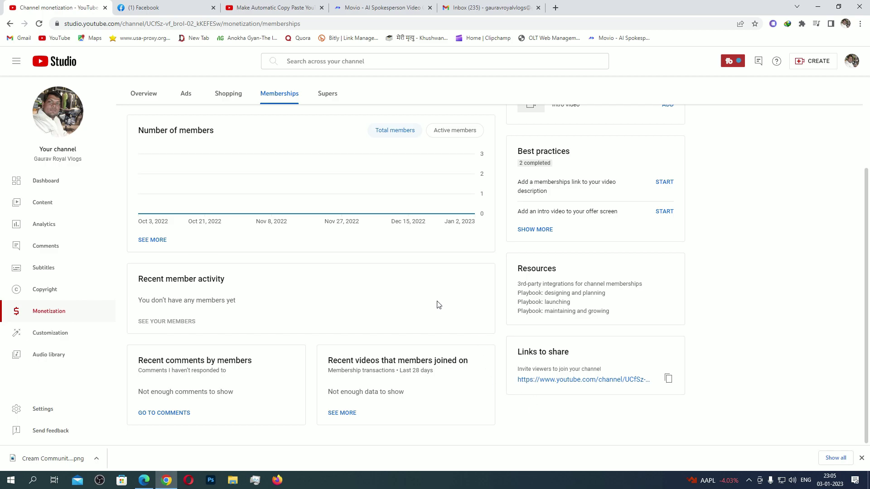
scroll(268, 332, "up", 3)
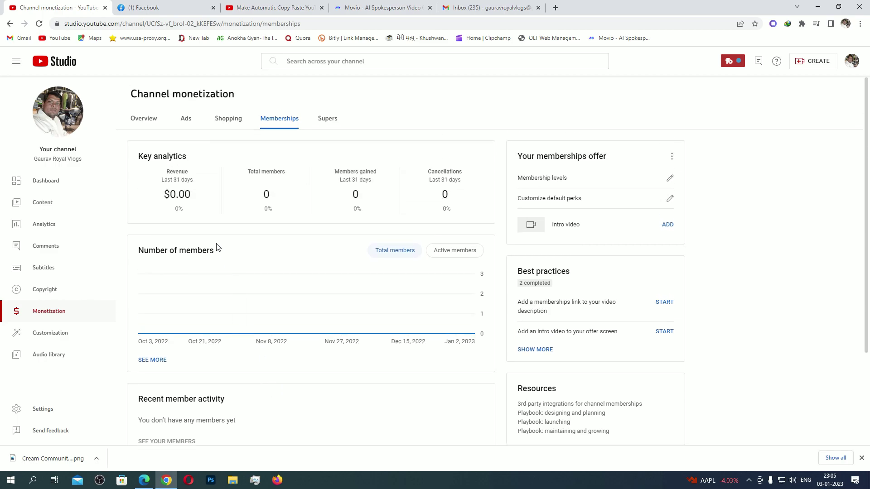
mouse_move(234, 202)
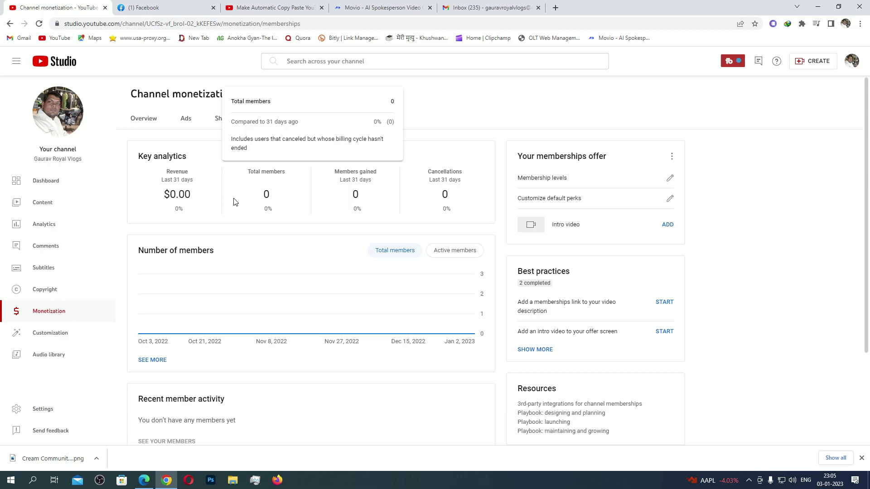